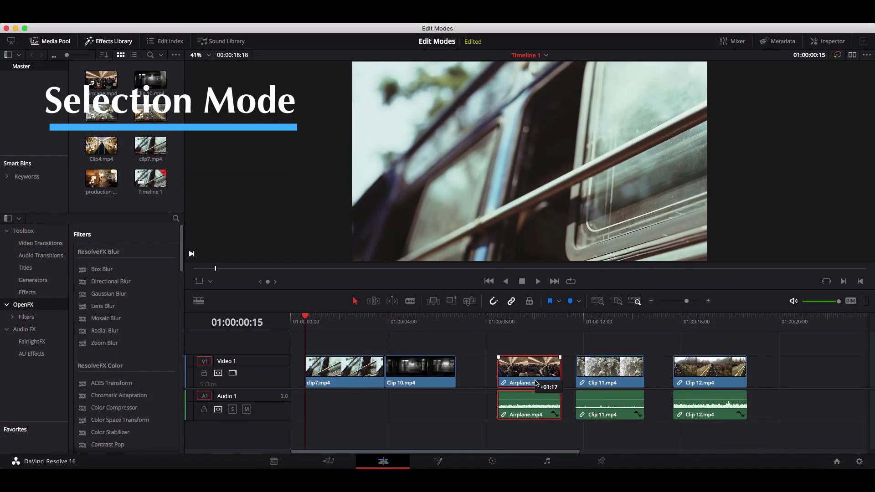
# Try brief edits on the timeline clips in selection, trim, razor and dynamic trim modes
pyautogui.moveTo(445, 379)
pyautogui.mouseDown()
pyautogui.moveTo(486, 379)
pyautogui.moveTo(446, 379)
pyautogui.mouseUp()
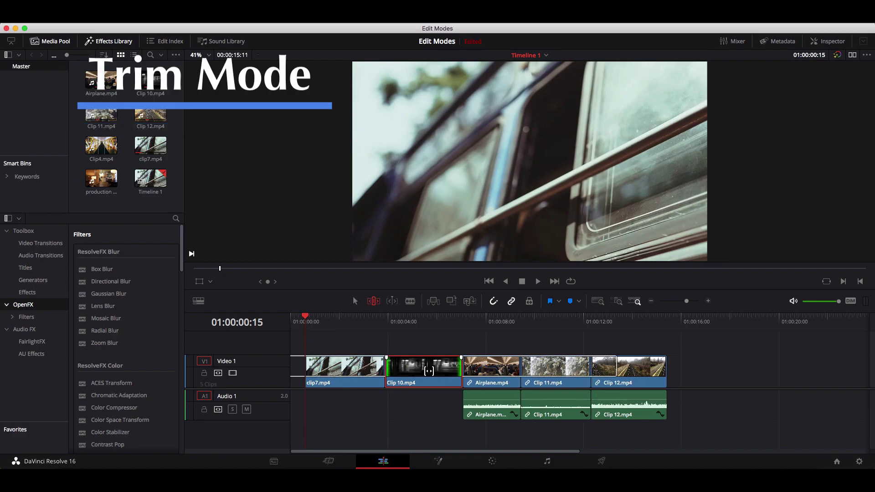
pyautogui.moveTo(438, 370); pyautogui.dragTo(405, 382)
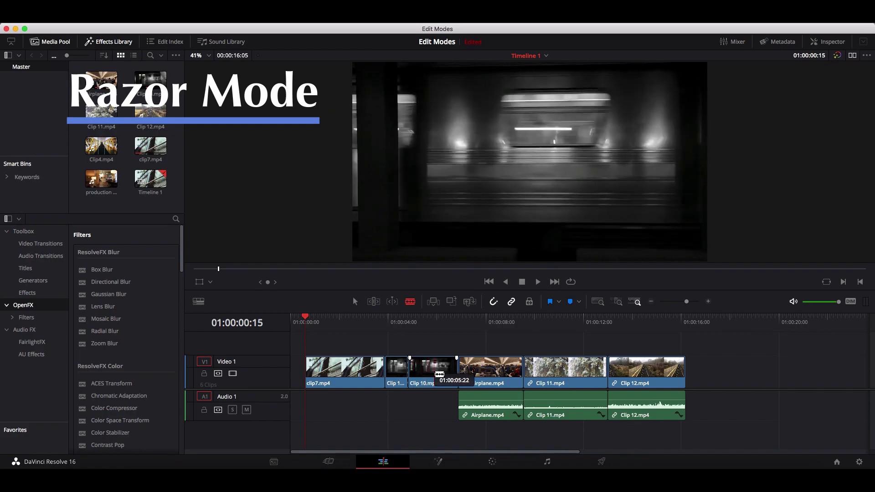
pyautogui.press('a')
pyautogui.click(427, 373)
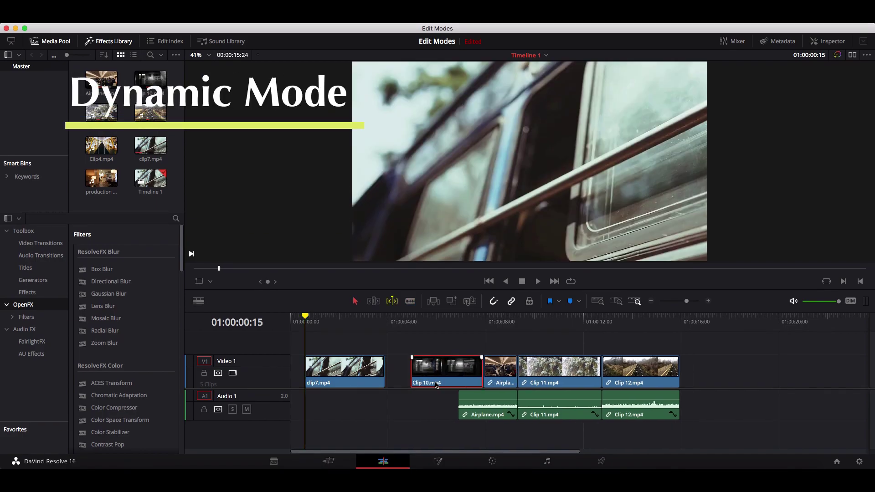
pyautogui.moveTo(436, 384); pyautogui.dragTo(453, 370)
pyautogui.press('l')
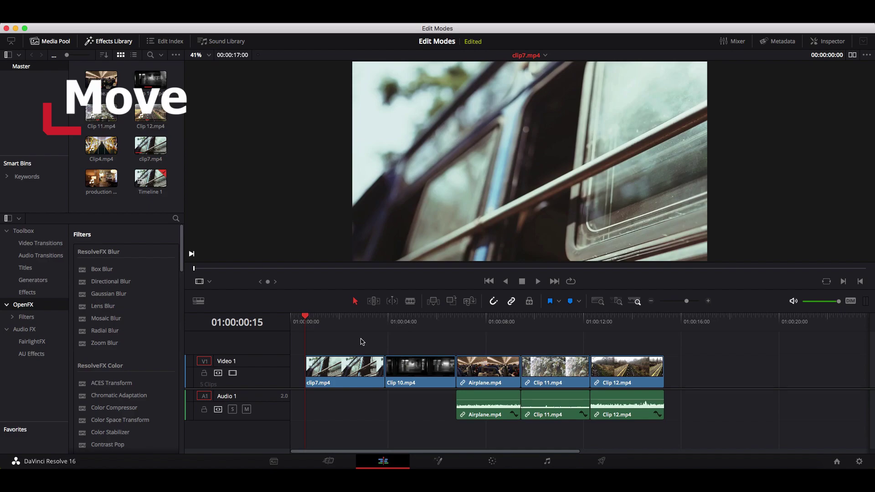
# Move Clip 12, Clip 11 and Airplane.mp4 later to open gaps between them, and shift Clip 10 later to abut Airplane.mp4
pyautogui.click(610, 371)
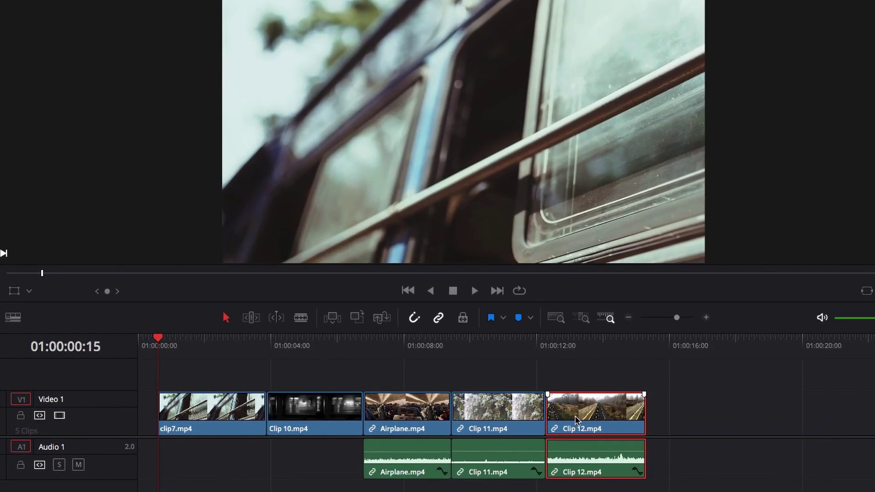
pyautogui.moveTo(576, 420); pyautogui.dragTo(689, 421)
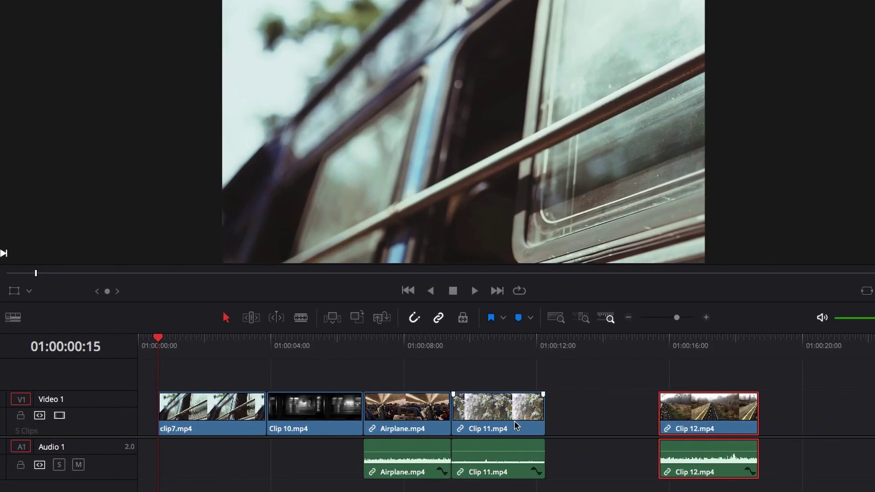
pyautogui.moveTo(516, 427); pyautogui.dragTo(590, 426)
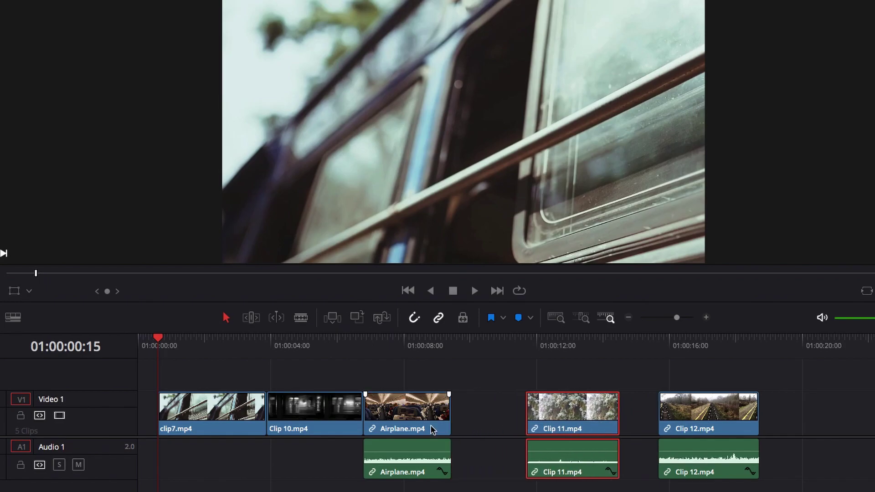
pyautogui.moveTo(416, 428); pyautogui.dragTo(471, 429)
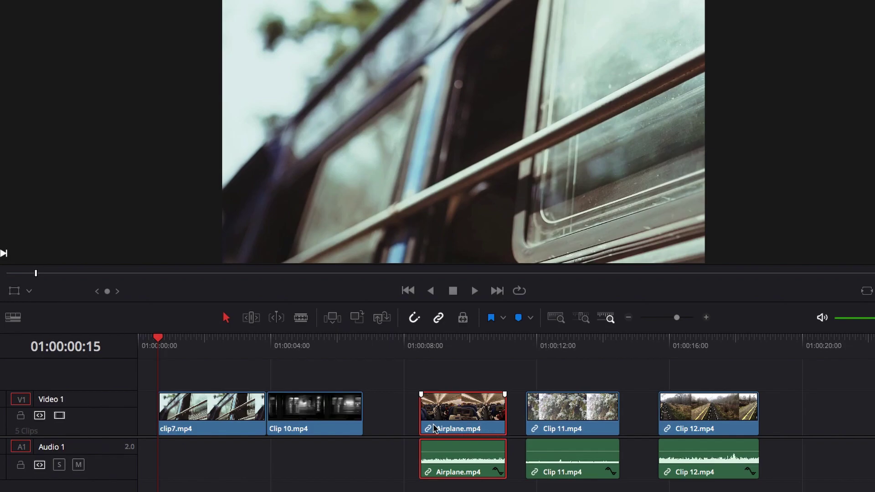
pyautogui.moveTo(332, 421); pyautogui.dragTo(372, 424)
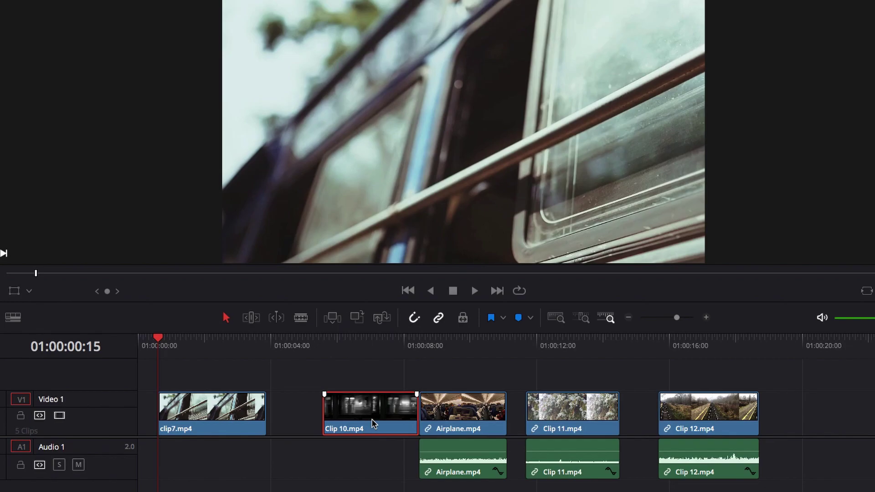
# Overwrite the end of Clip 11 with Clip 12 and the start of Airplane.mp4 with Clip 10, moving each clip back after overlapping
pyautogui.click(582, 429)
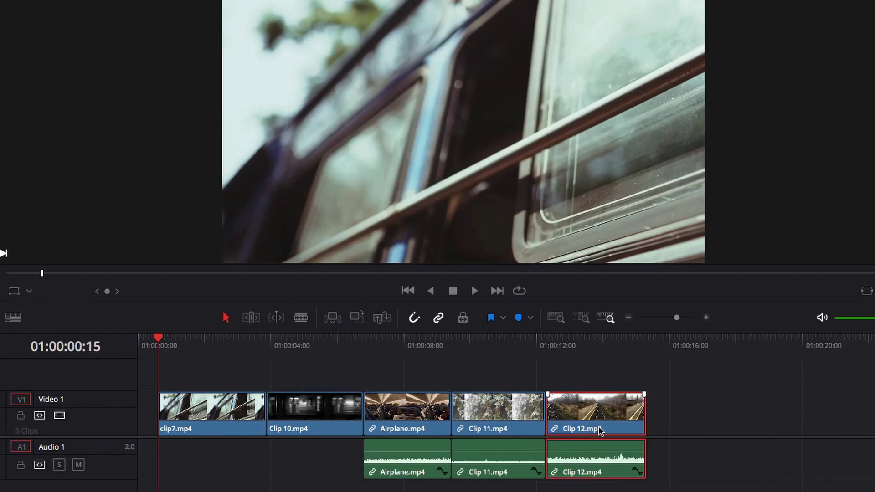
pyautogui.moveTo(600, 431); pyautogui.dragTo(552, 432)
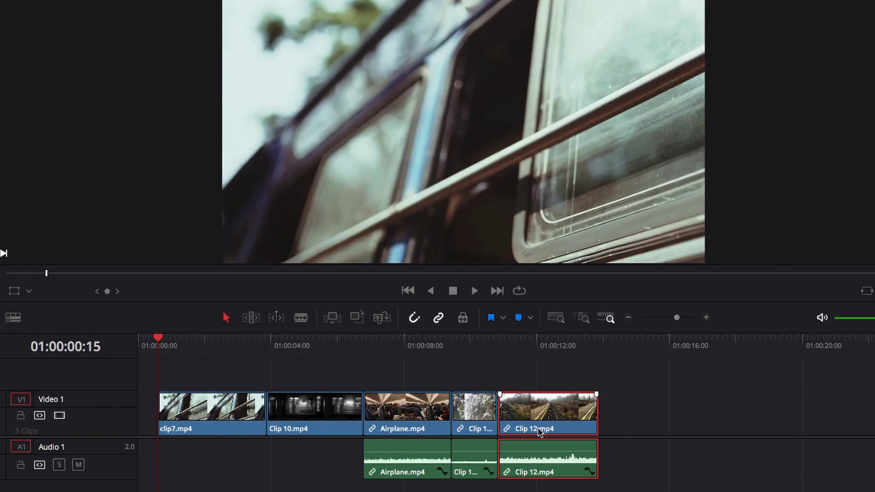
pyautogui.moveTo(543, 432); pyautogui.dragTo(588, 433)
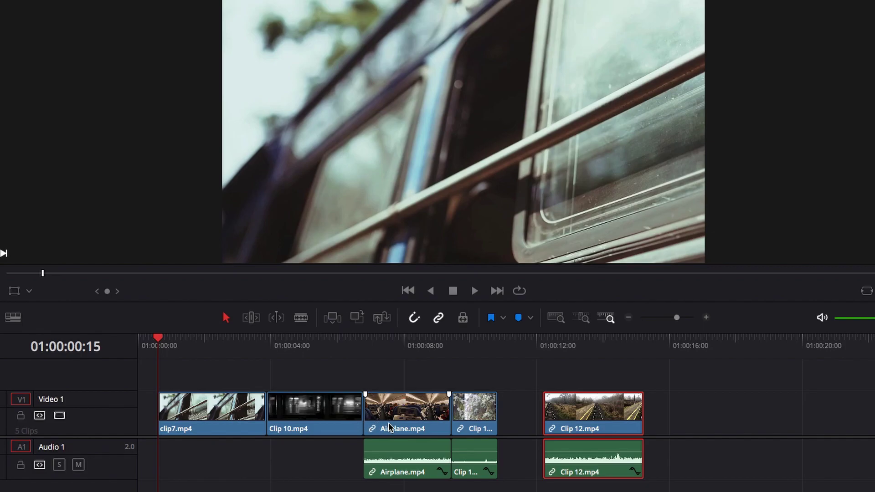
pyautogui.moveTo(320, 429); pyautogui.dragTo(360, 432)
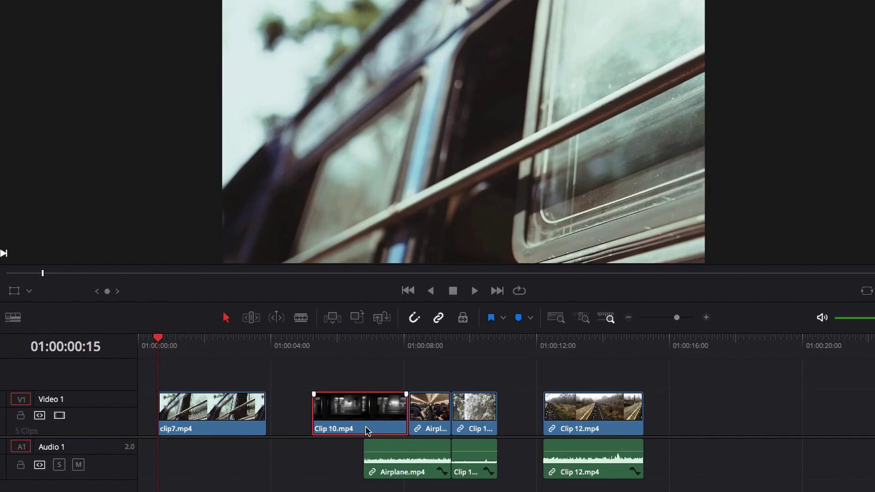
pyautogui.moveTo(367, 429); pyautogui.dragTo(331, 433)
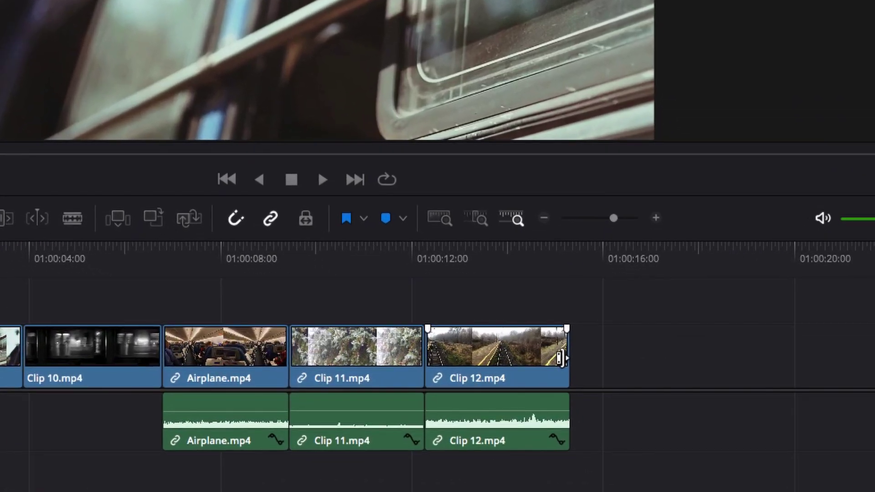
# Extend and restore Clip 12's end, and extend its start over Clip 11 before trimming it back to about 01:00:12:00
pyautogui.moveTo(561, 359)
pyautogui.mouseDown()
pyautogui.moveTo(625, 360)
pyautogui.moveTo(566, 361)
pyautogui.mouseUp()
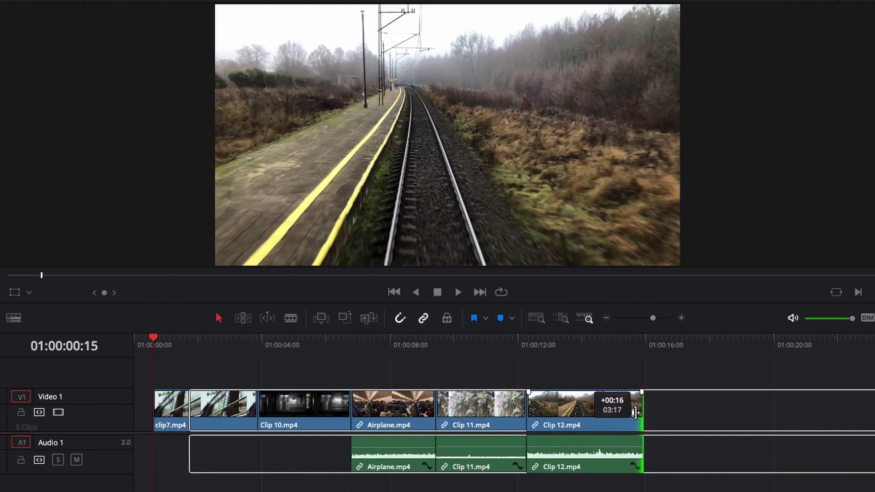
pyautogui.moveTo(620, 413)
pyautogui.mouseDown()
pyautogui.moveTo(648, 414)
pyautogui.moveTo(625, 414)
pyautogui.mouseUp()
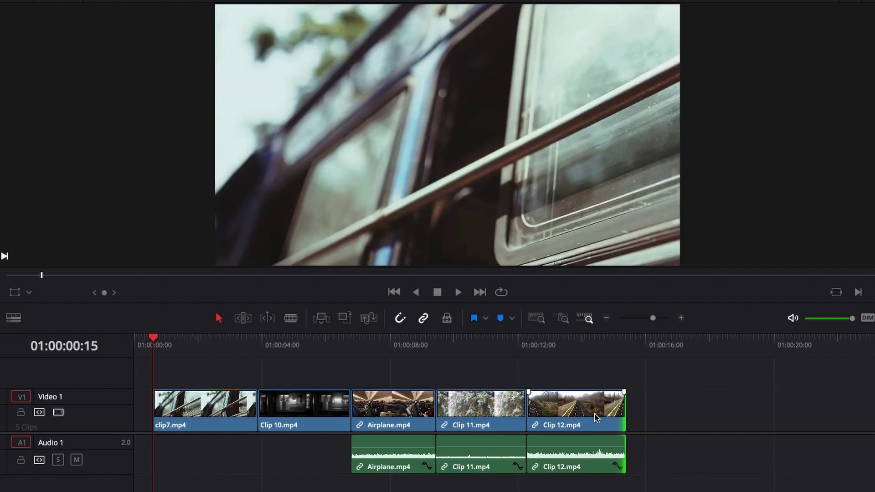
pyautogui.click(531, 412)
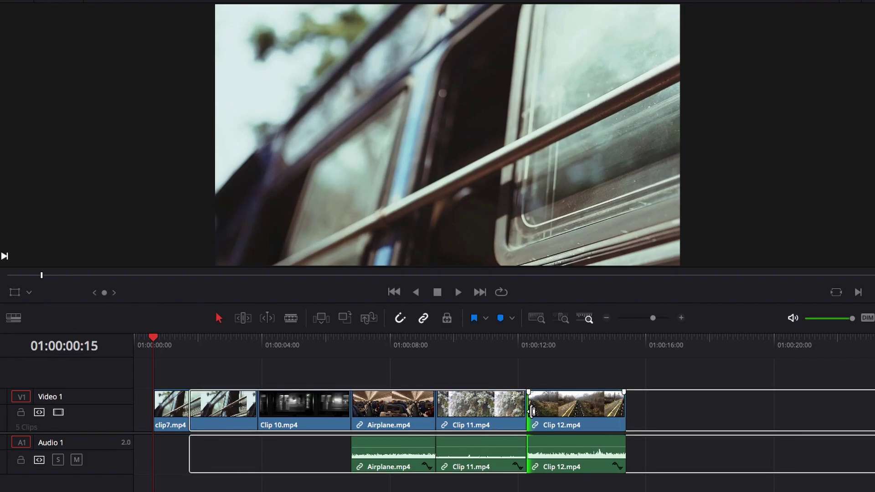
pyautogui.moveTo(532, 412); pyautogui.dragTo(500, 413)
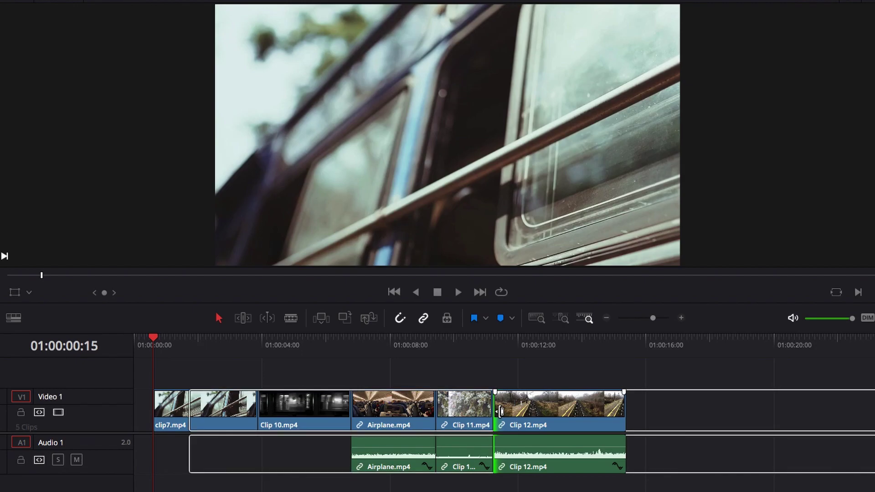
pyautogui.moveTo(500, 412); pyautogui.dragTo(527, 414)
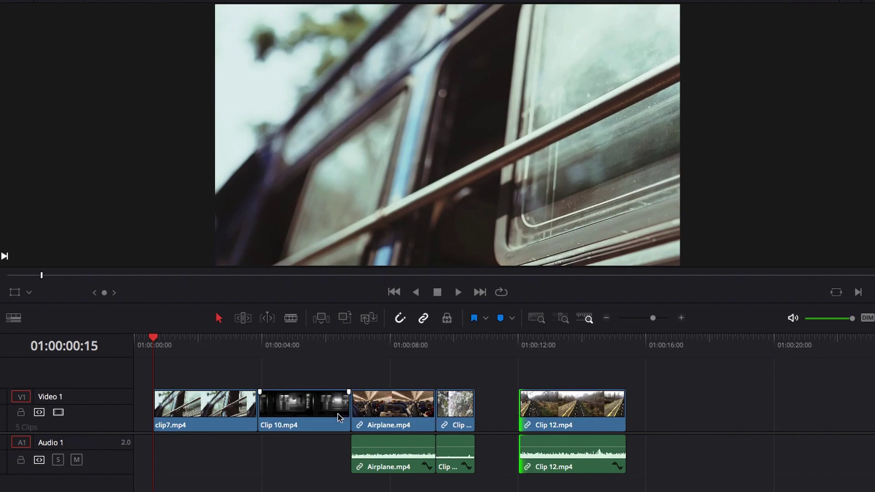
# Extend both ends of Clip 10 by about one second, over Airplane.mp4 at its end and clip7.mp4 at its start
pyautogui.moveTo(344, 410); pyautogui.dragTo(376, 414)
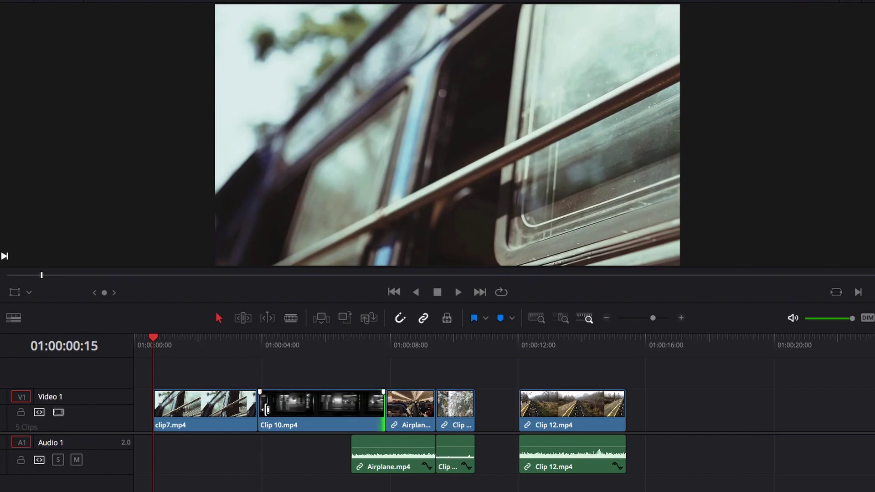
pyautogui.click(267, 410)
pyautogui.moveTo(266, 411); pyautogui.dragTo(235, 412)
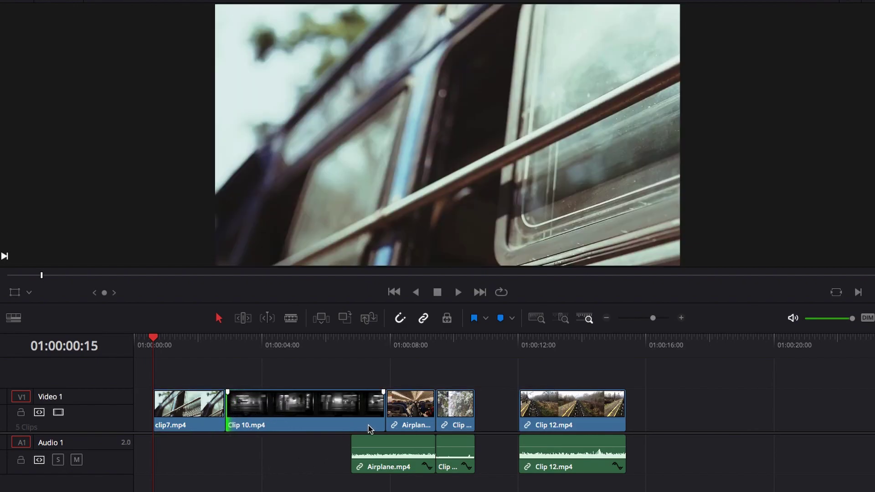
# Trim both ends of Clip 10 inward by about one second, leaving gaps beside clip7.mp4 and Airplane.mp4
pyautogui.click(379, 414)
pyautogui.moveTo(378, 413); pyautogui.dragTo(348, 412)
pyautogui.click(233, 409)
pyautogui.moveTo(234, 409); pyautogui.dragTo(263, 410)
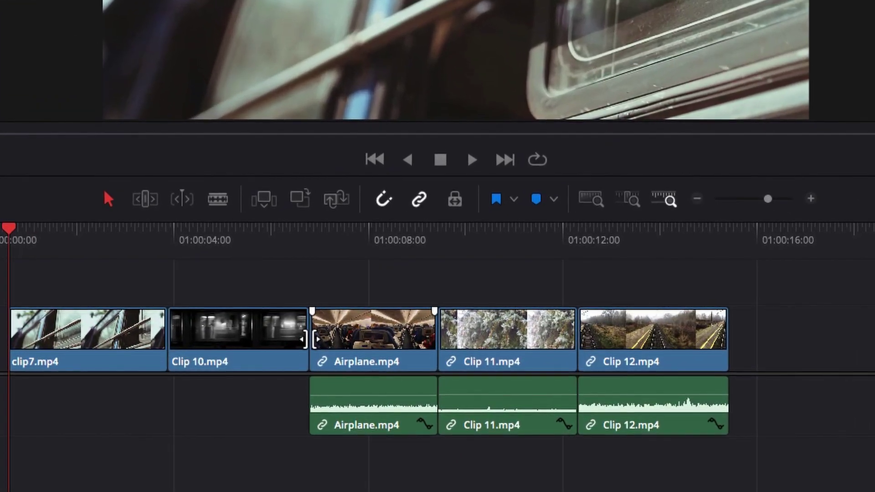
# Roll the edit point between Clip 10 and Airplane.mp4 earlier and back, and clear the edit selection
pyautogui.moveTo(308, 339); pyautogui.dragTo(309, 340)
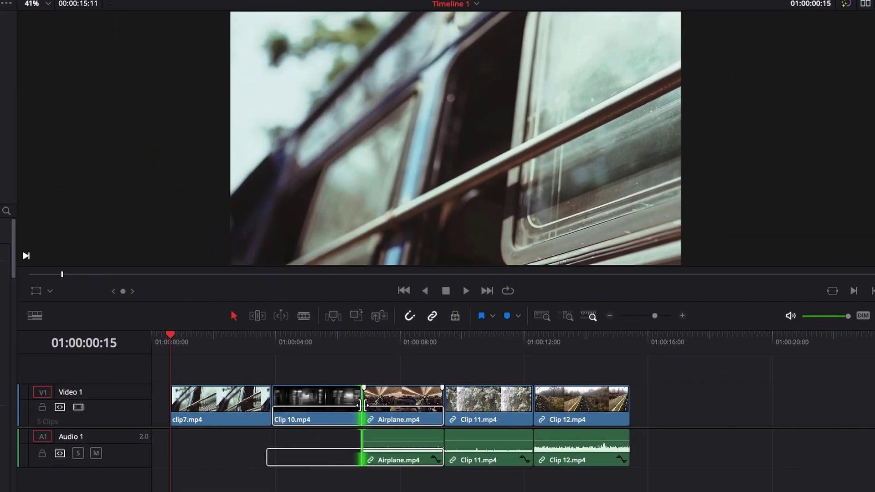
pyautogui.moveTo(359, 404)
pyautogui.mouseDown()
pyautogui.moveTo(396, 406)
pyautogui.moveTo(342, 407)
pyautogui.mouseUp()
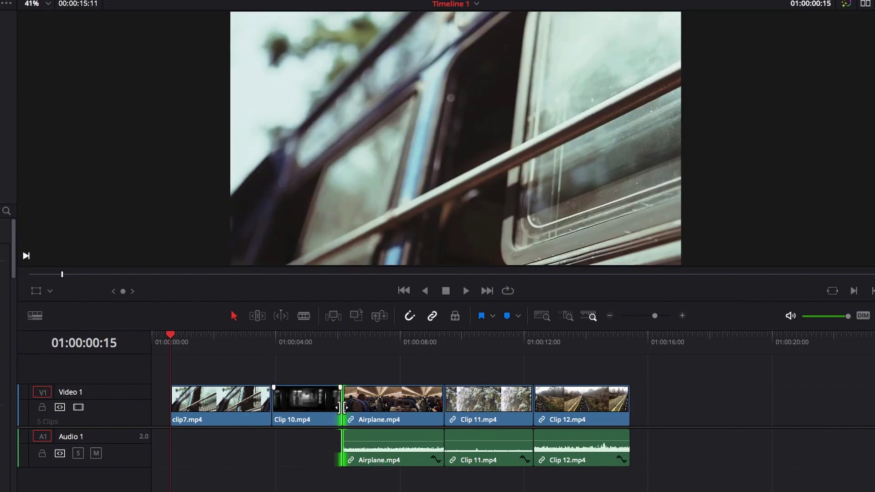
pyautogui.moveTo(342, 407); pyautogui.dragTo(361, 409)
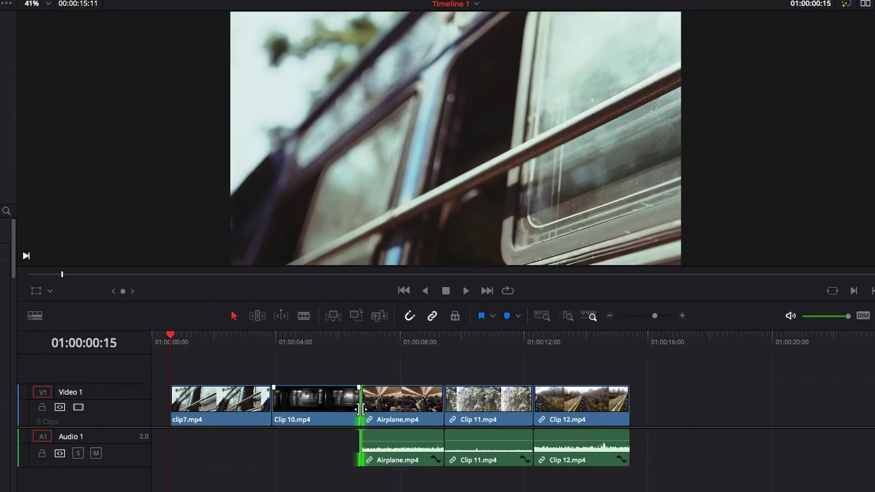
pyautogui.click(326, 368)
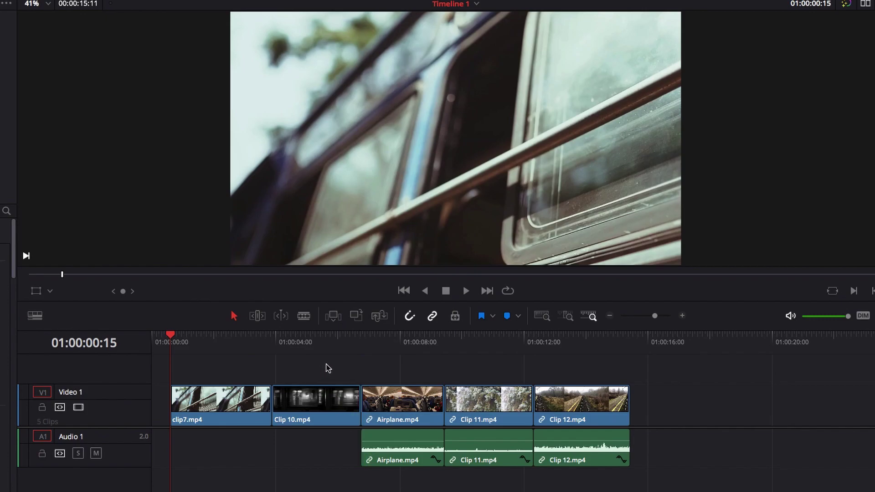
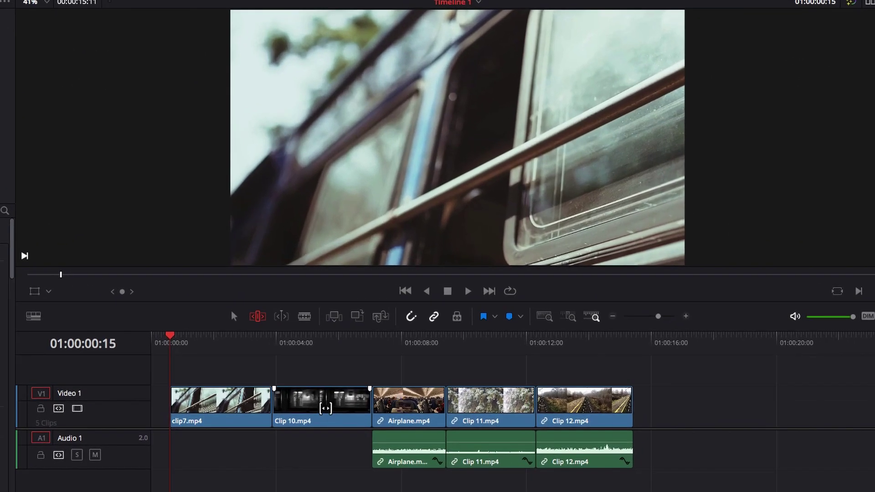
# Slip the footage inside Clip 10 in trim mode in both directions, ending at an offset of about -01:03
pyautogui.click(326, 417)
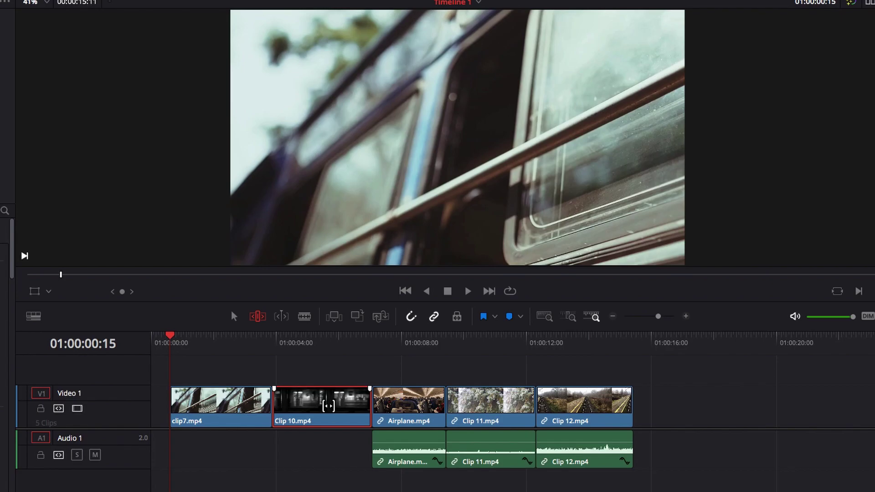
pyautogui.moveTo(328, 406); pyautogui.dragTo(348, 404)
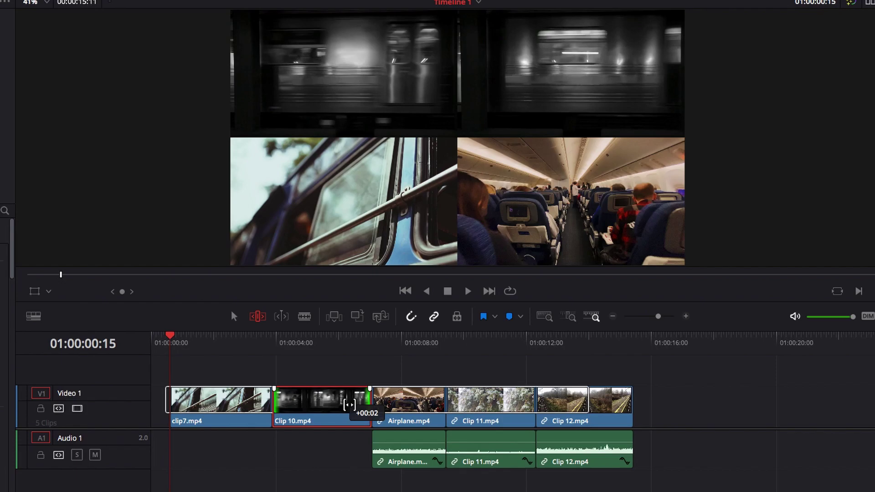
pyautogui.moveTo(350, 405); pyautogui.dragTo(314, 405)
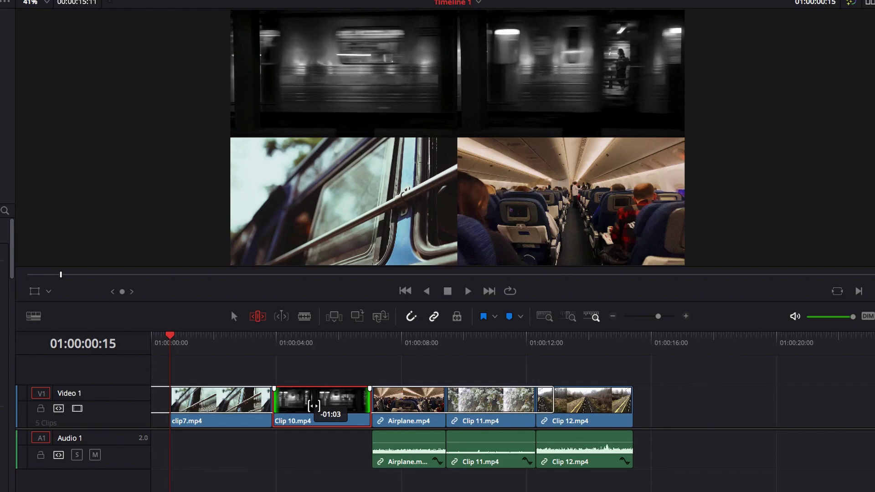
pyautogui.moveTo(314, 405); pyautogui.dragTo(314, 405)
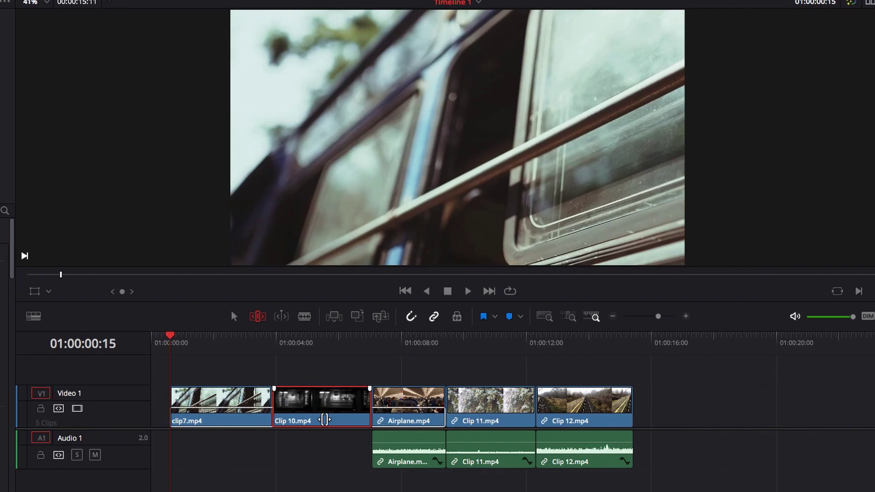
# Slide Clip 10 later and back between its neighbours, and slide Clip 12 about half a second later, extending Clip 11
pyautogui.moveTo(324, 420); pyautogui.dragTo(351, 421)
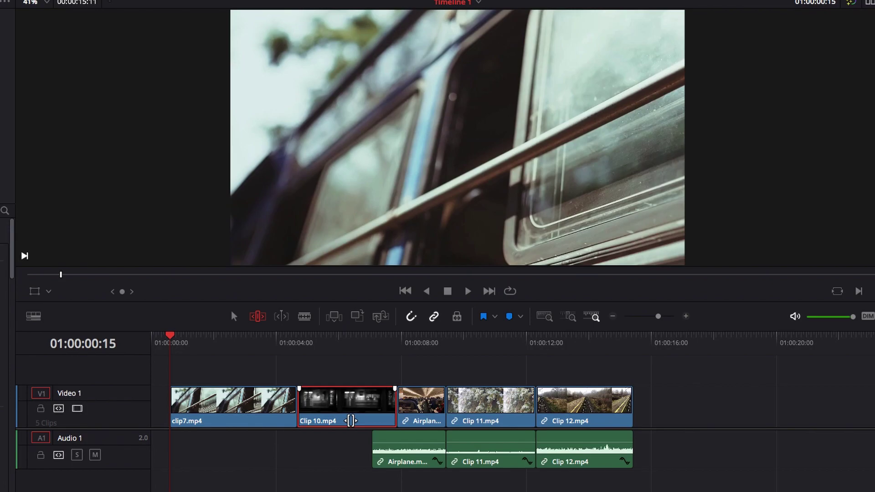
pyautogui.moveTo(351, 420); pyautogui.dragTo(326, 421)
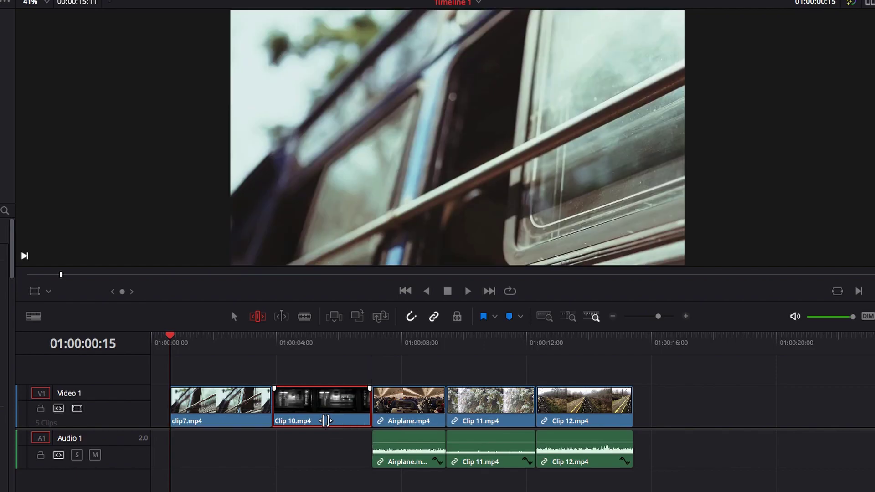
pyautogui.click(586, 420)
pyautogui.moveTo(587, 421); pyautogui.dragTo(610, 421)
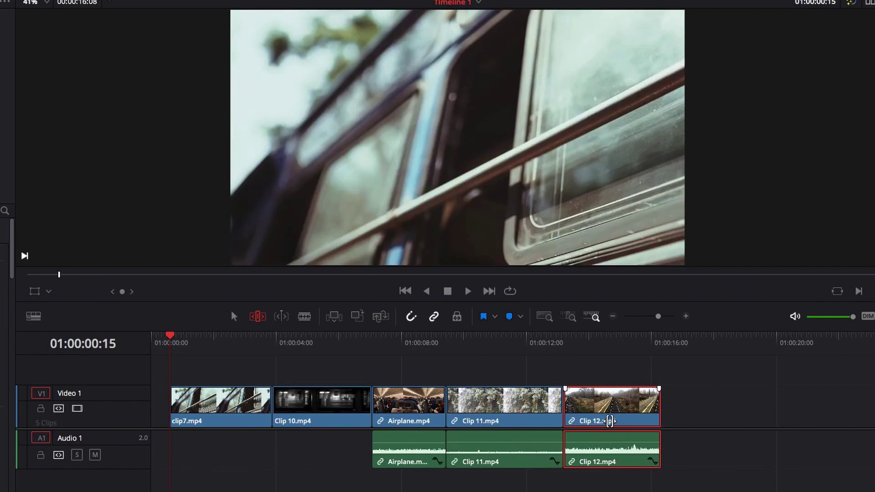
pyautogui.moveTo(610, 420); pyautogui.dragTo(597, 420)
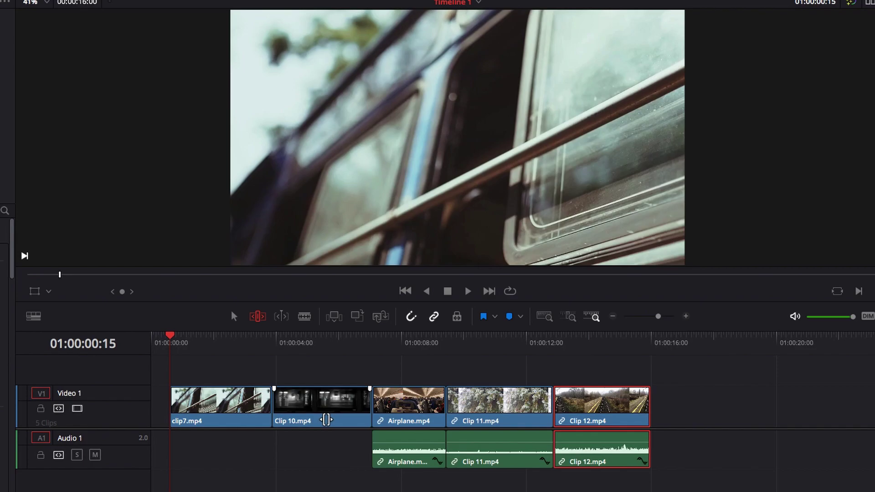
# Clear the selection, ripple trim Clip 10's end about 2.5 seconds later, and bring it back to slightly before where it started
pyautogui.click(328, 371)
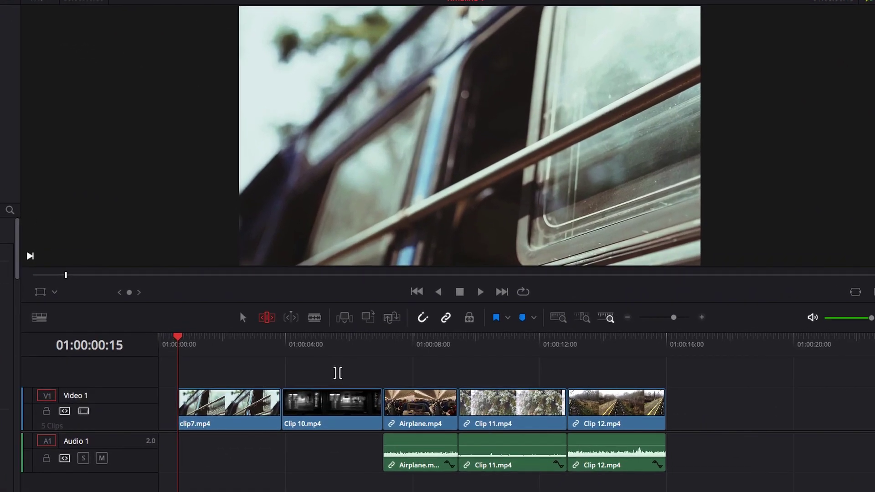
pyautogui.click(376, 405)
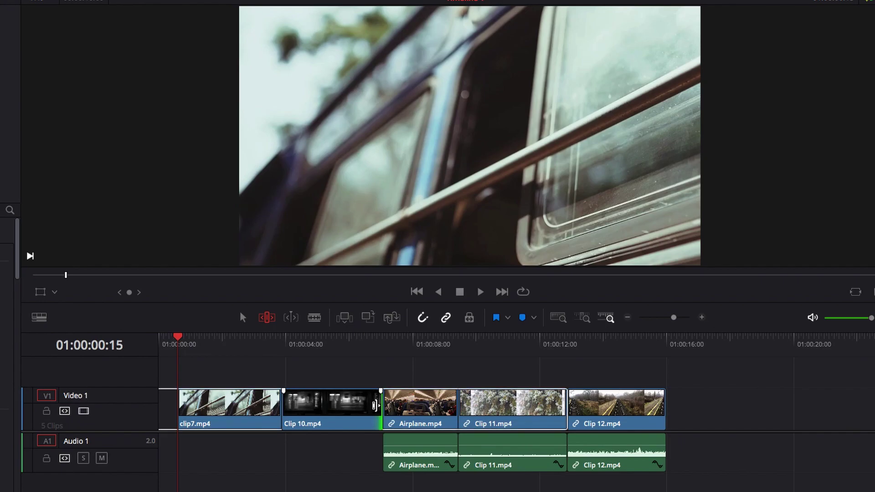
pyautogui.moveTo(376, 405); pyautogui.dragTo(454, 407)
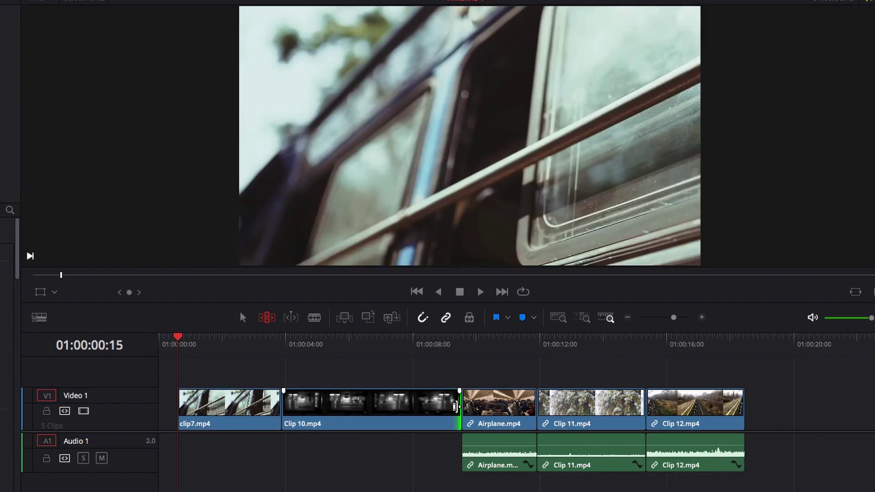
pyautogui.moveTo(454, 407); pyautogui.dragTo(368, 408)
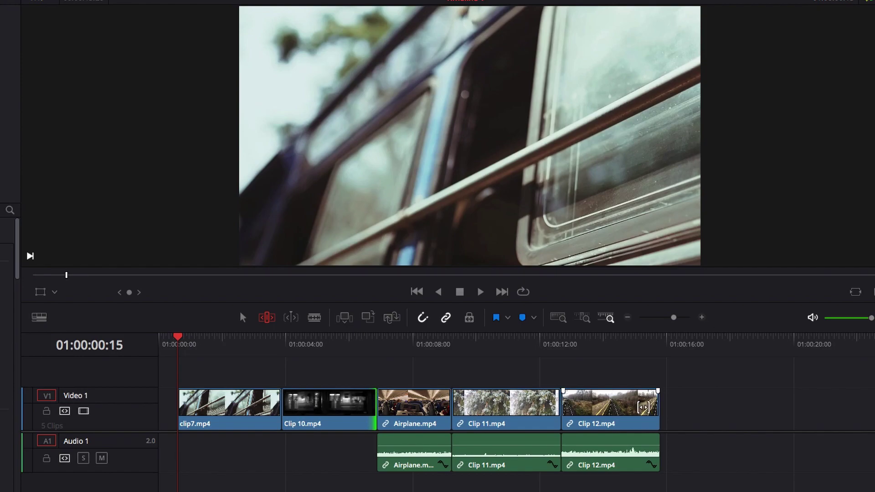
# Ripple trim the end and start of Clip 12, and ripple the start of Airplane.mp4 to lengthen it slightly
pyautogui.moveTo(660, 407)
pyautogui.mouseDown()
pyautogui.moveTo(709, 406)
pyautogui.moveTo(676, 408)
pyautogui.mouseUp()
pyautogui.moveTo(660, 409); pyautogui.dragTo(663, 409)
pyautogui.moveTo(570, 408)
pyautogui.mouseDown()
pyautogui.moveTo(487, 409)
pyautogui.moveTo(602, 410)
pyautogui.moveTo(530, 410)
pyautogui.moveTo(573, 410)
pyautogui.mouseUp()
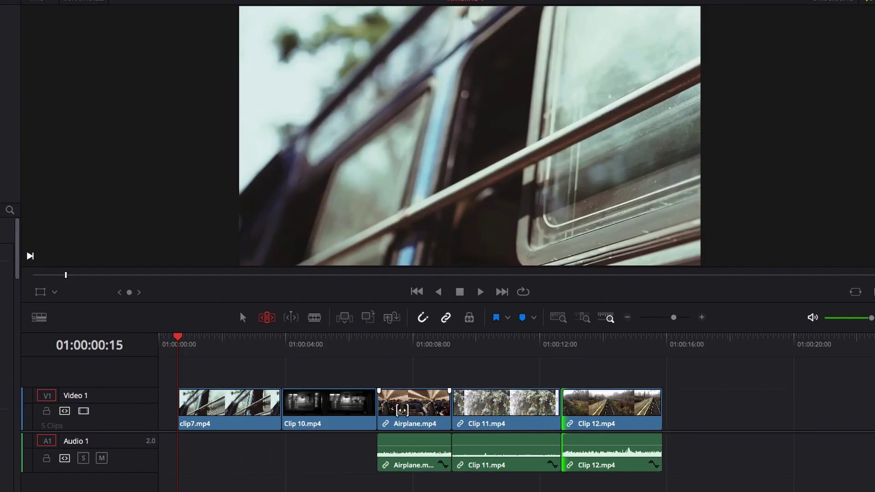
pyautogui.moveTo(385, 406); pyautogui.dragTo(455, 408)
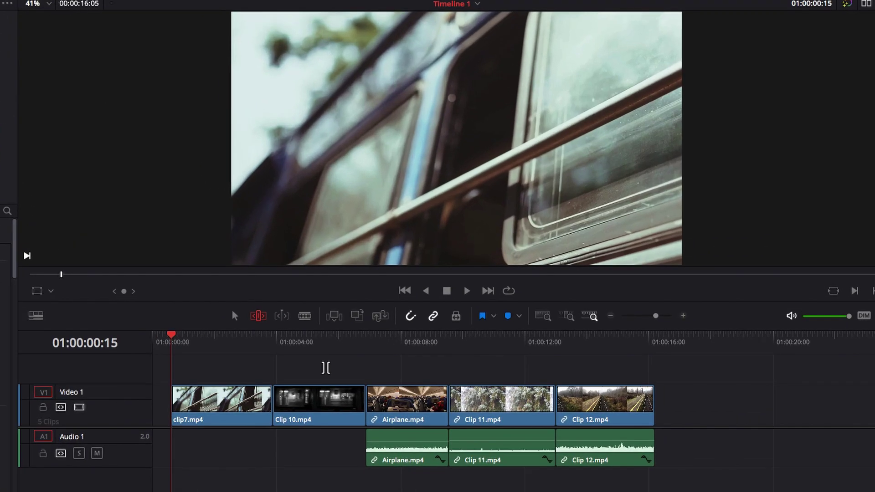
# Roll the edit points on both sides of Airplane.mp4 later, the one before Clip 11 by about 0.6 seconds, and clear the selection
pyautogui.click(366, 400)
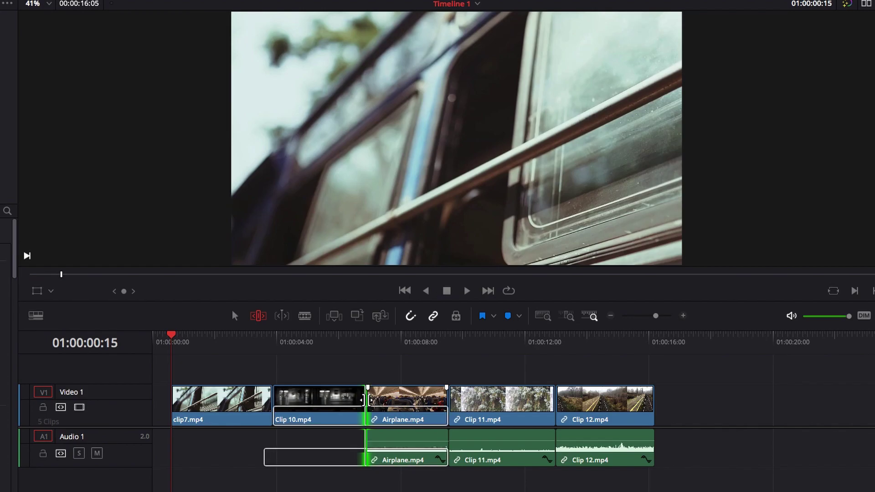
pyautogui.moveTo(366, 401)
pyautogui.mouseDown()
pyautogui.moveTo(408, 404)
pyautogui.moveTo(327, 404)
pyautogui.moveTo(373, 405)
pyautogui.mouseUp()
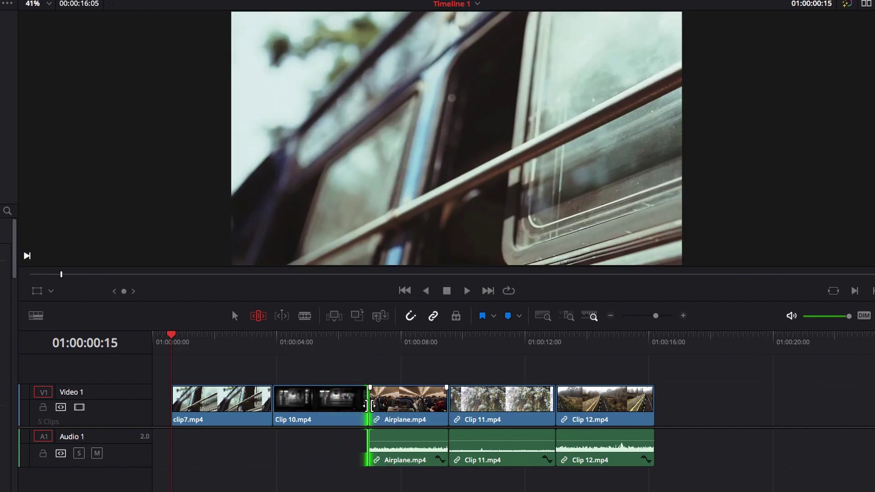
pyautogui.click(449, 404)
pyautogui.moveTo(451, 403); pyautogui.dragTo(471, 407)
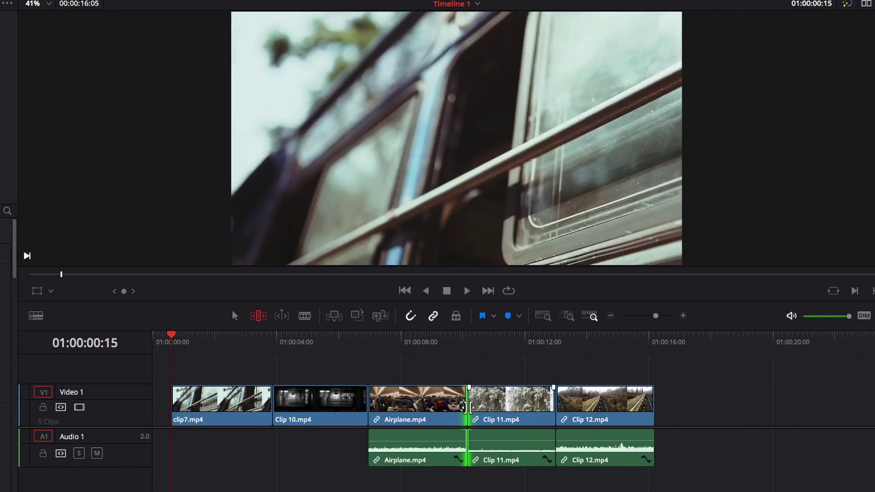
pyautogui.click(324, 372)
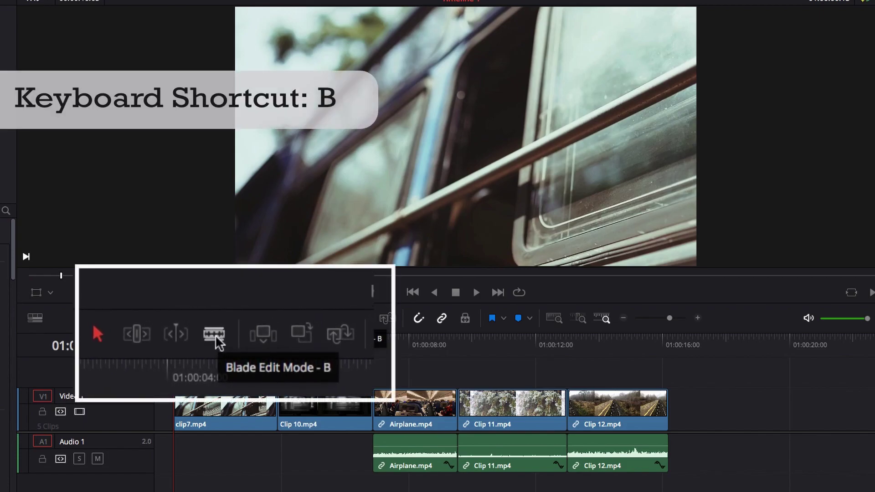
# Split Clip 10 in Blade Edit Mode at about 01:00:04:21 and 01:00:06:03
pyautogui.click(311, 319)
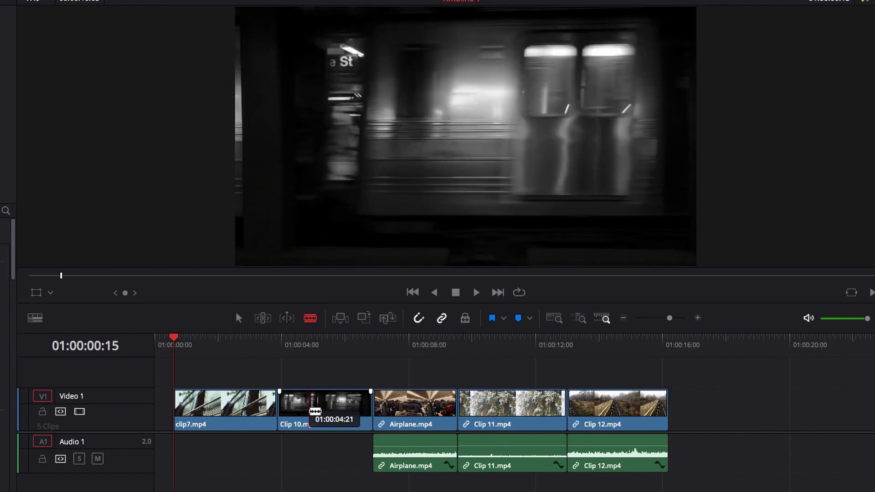
pyautogui.click(310, 410)
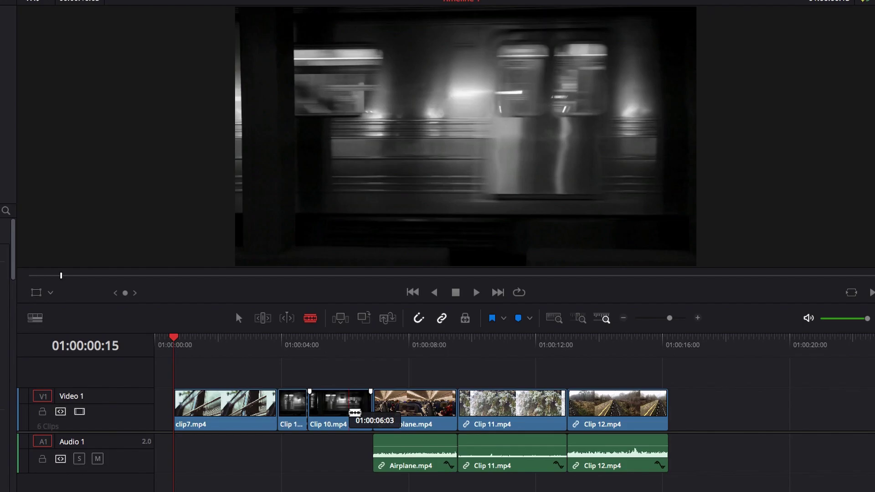
pyautogui.click(350, 410)
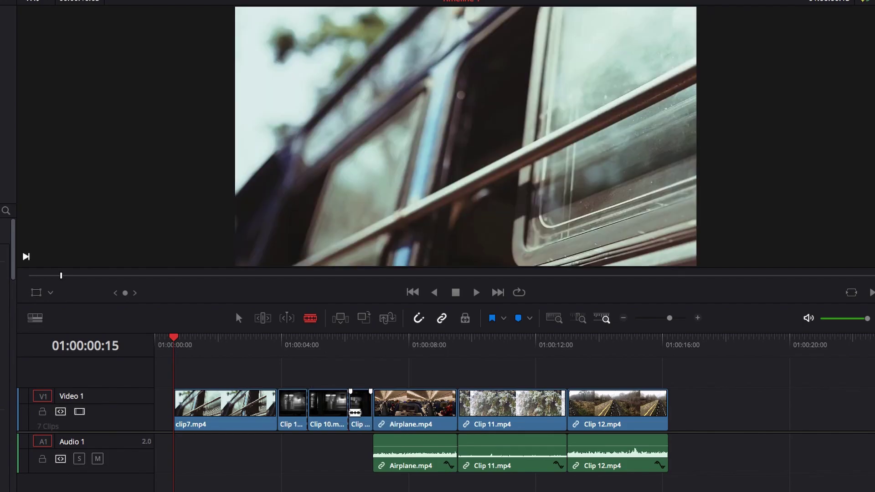
# Try deleting the middle segment of Clip 10, first leaving a gap and then with a ripple delete, undoing each deletion
pyautogui.press('a')
pyautogui.click(332, 410)
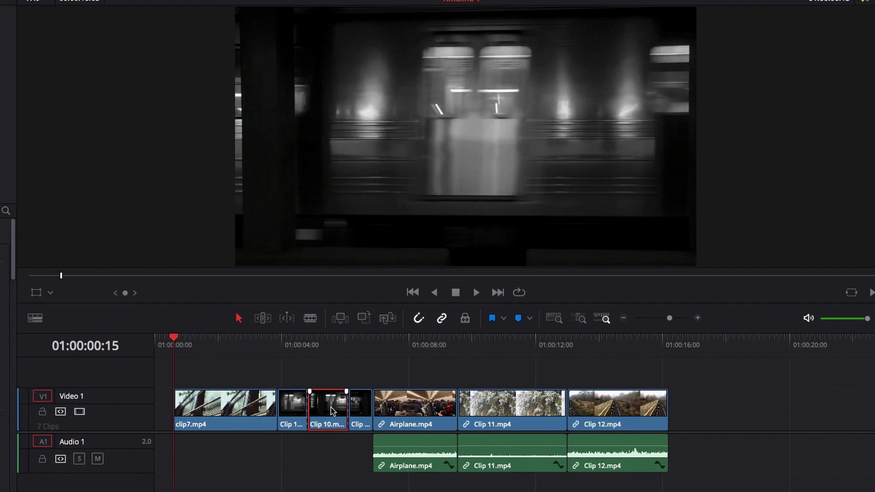
pyautogui.press('BackSpace')
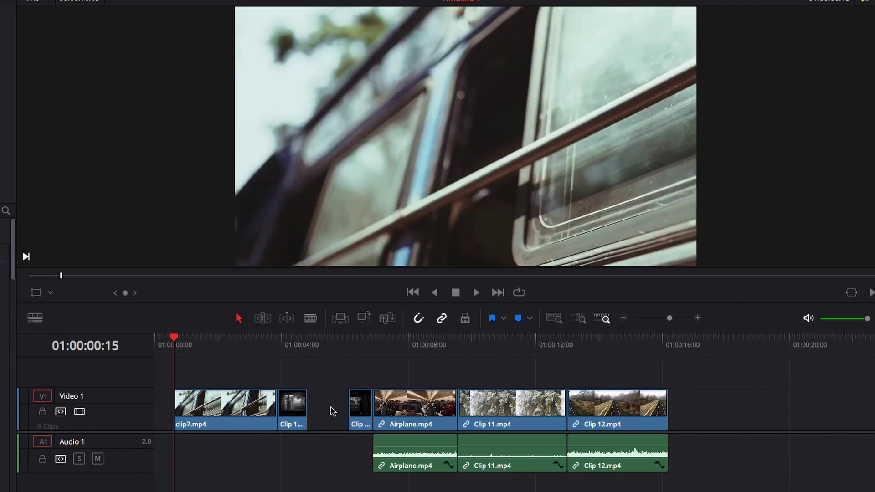
pyautogui.hotkey('ctrl', 'z')
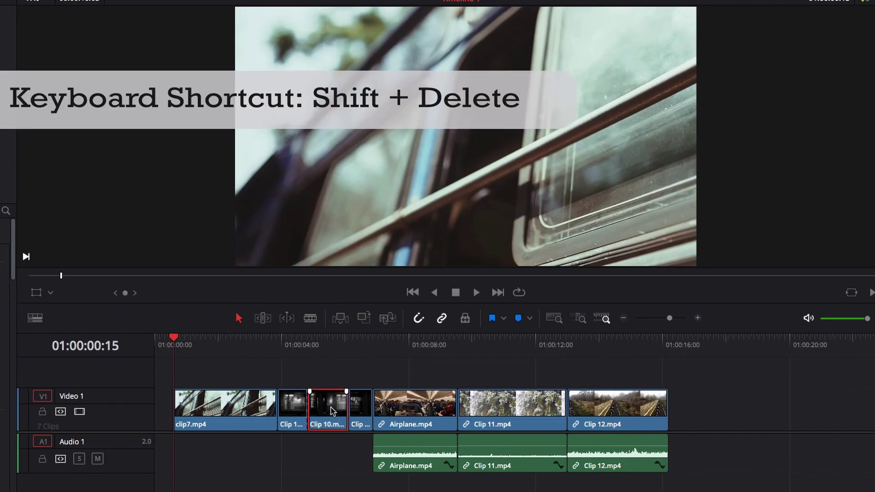
pyautogui.hotkey('shift', 'Delete')
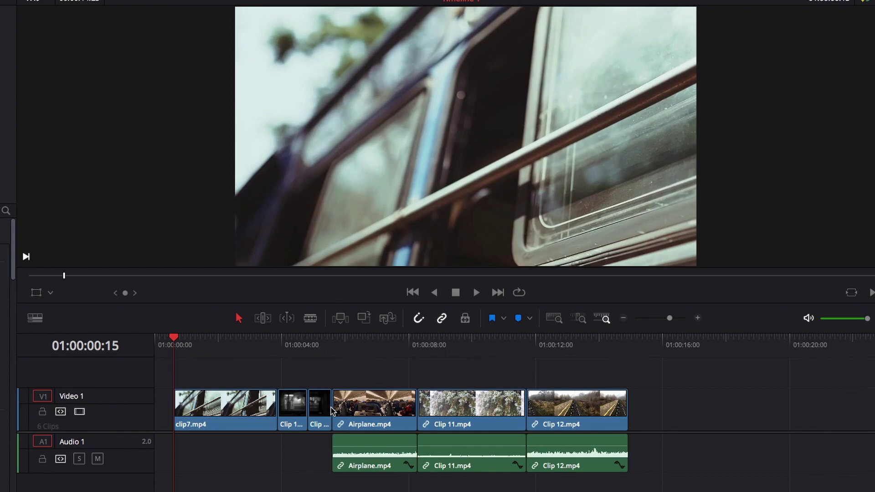
pyautogui.hotkey('ctrl', 'z')
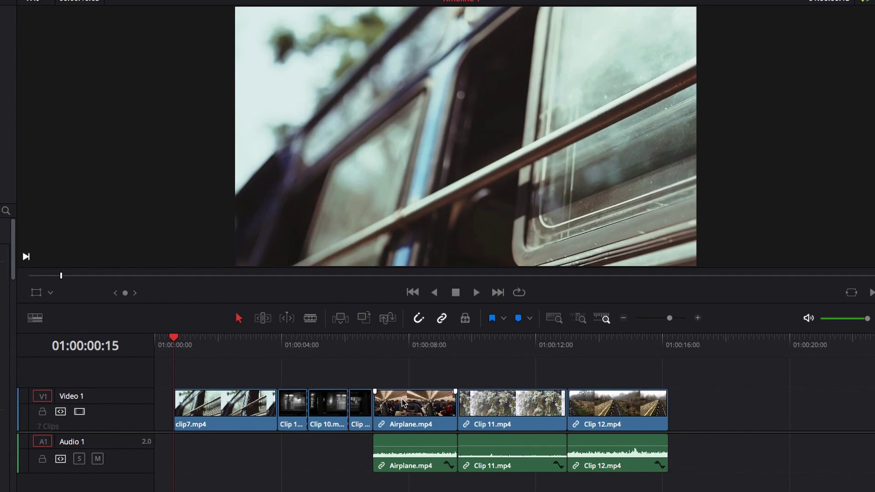
# Split Airplane.mp4 near its middle, shortly after 01:00:08:00, and select its first segment in selection mode
pyautogui.press('b')
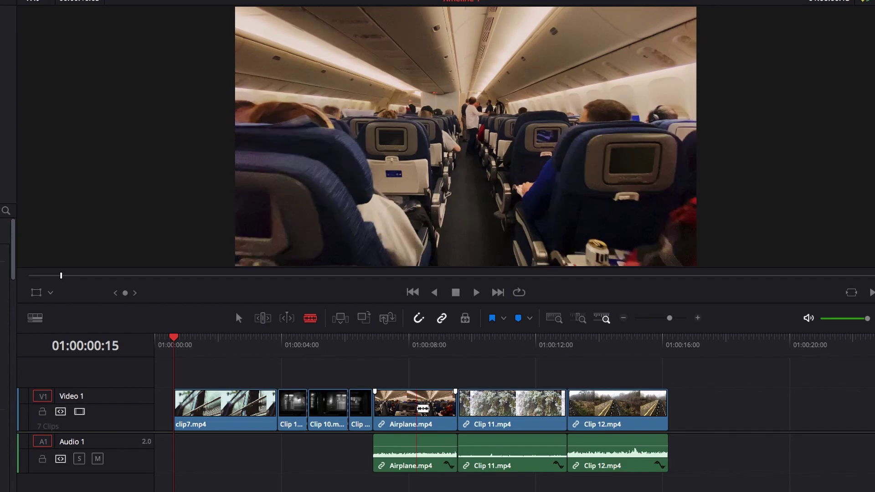
pyautogui.click(417, 408)
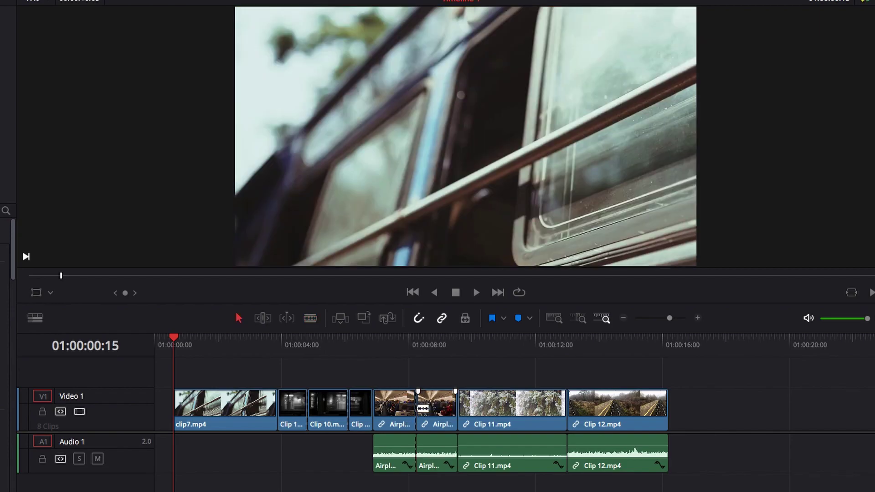
pyautogui.click(402, 412)
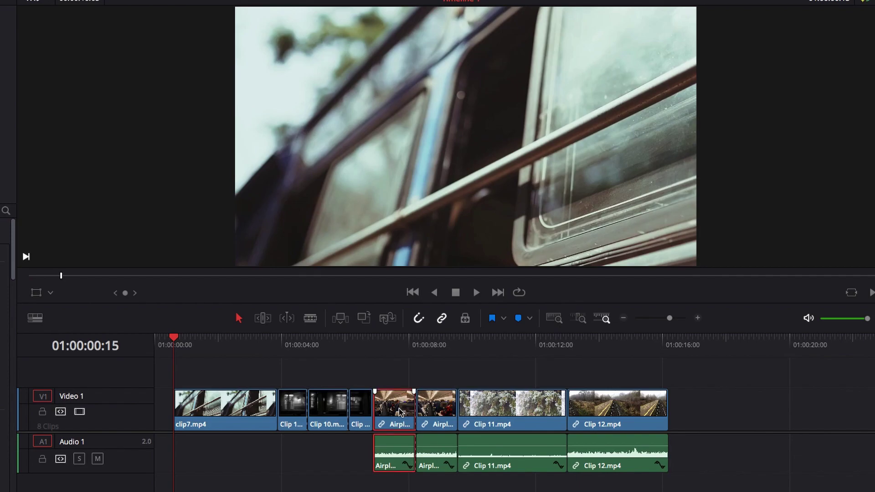
# With the playhead at 01:00:07:15, set the first Airplane.mp4 segment's saturation to 0 on the Color page and return to the Edit page
pyautogui.click(396, 346)
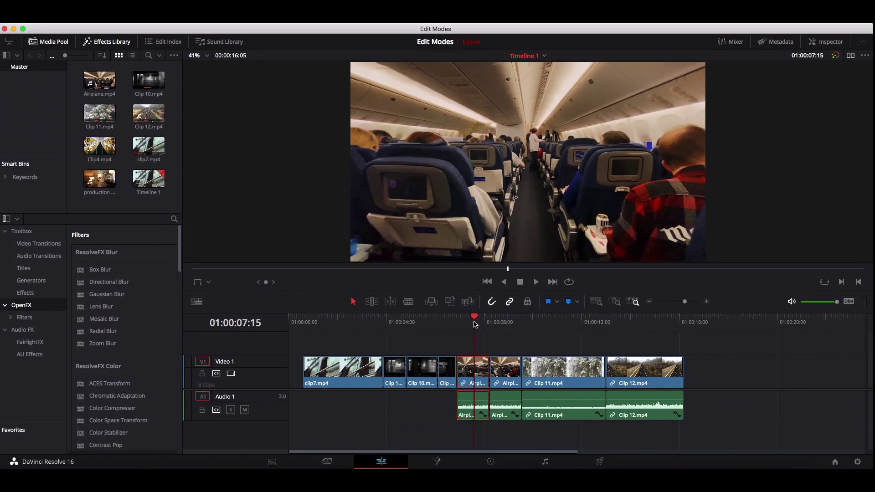
pyautogui.click(437, 462)
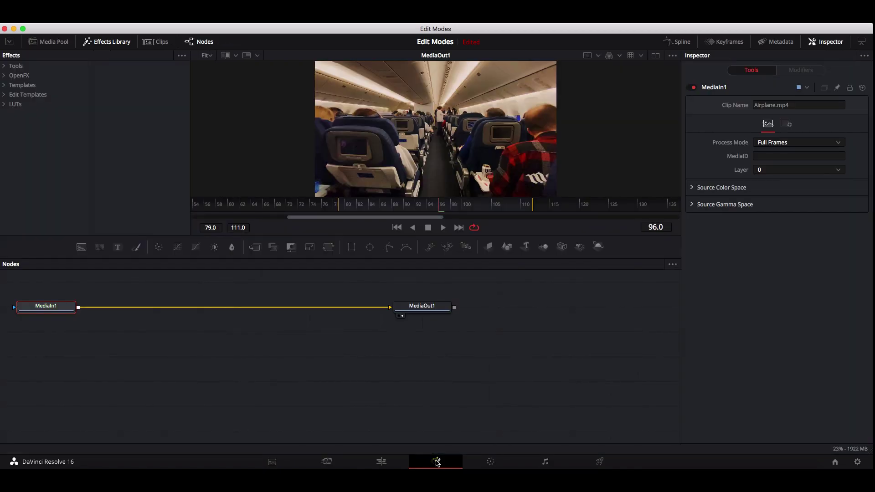
pyautogui.click(491, 462)
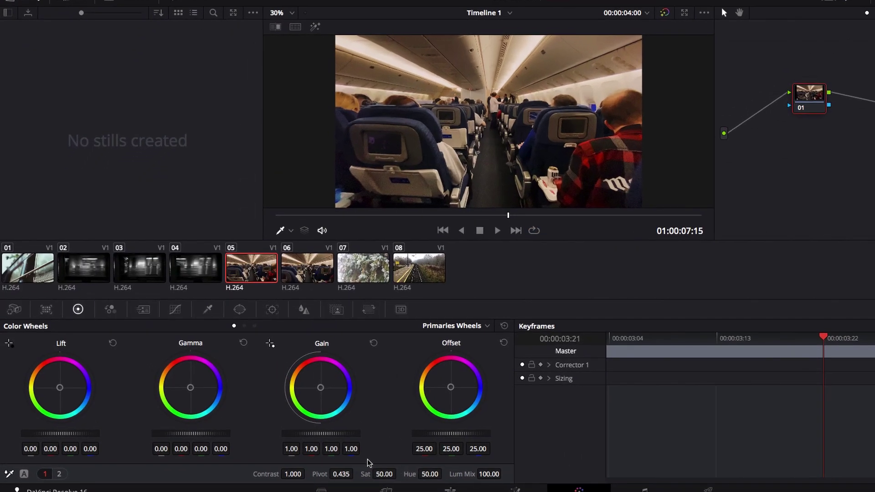
pyautogui.click(385, 474)
pyautogui.write('19')
pyautogui.press('Return')
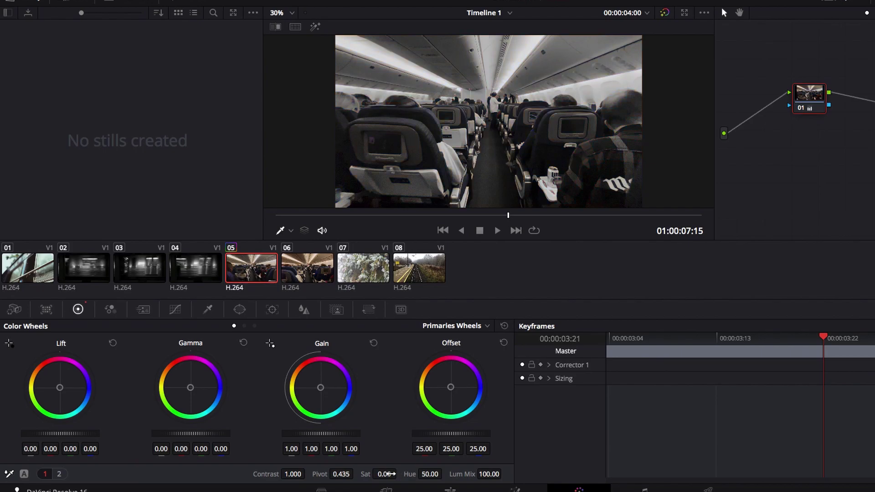
pyautogui.click(451, 490)
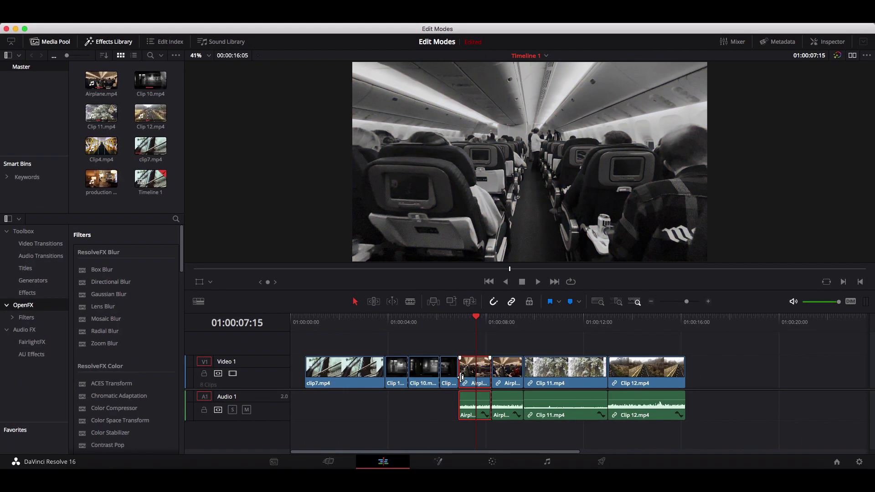
# Play the timeline several times across the cut in Airplane.mp4 to compare the colour of its two segments
pyautogui.click(475, 320)
pyautogui.moveTo(475, 320); pyautogui.dragTo(458, 323)
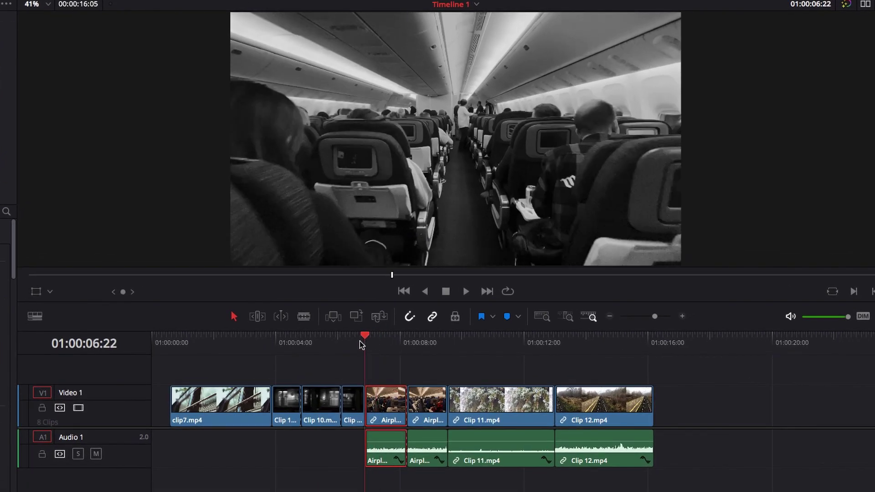
pyautogui.click(354, 342)
pyautogui.press('space')
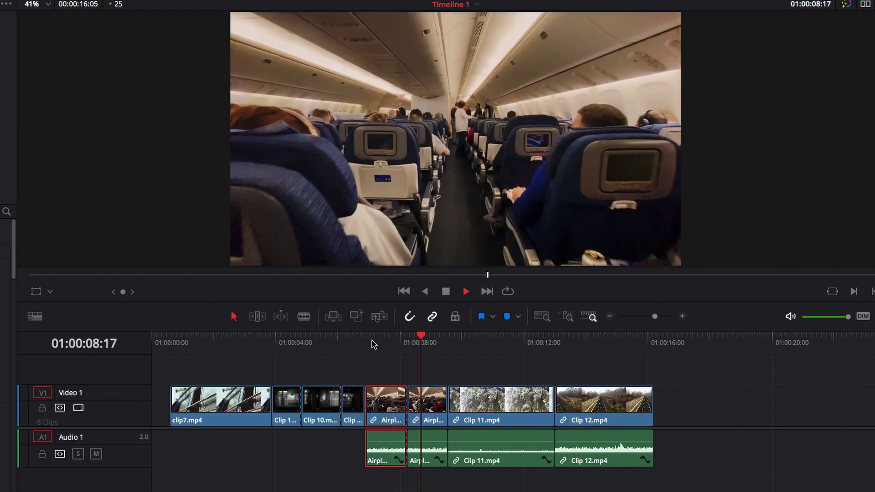
pyautogui.press('space')
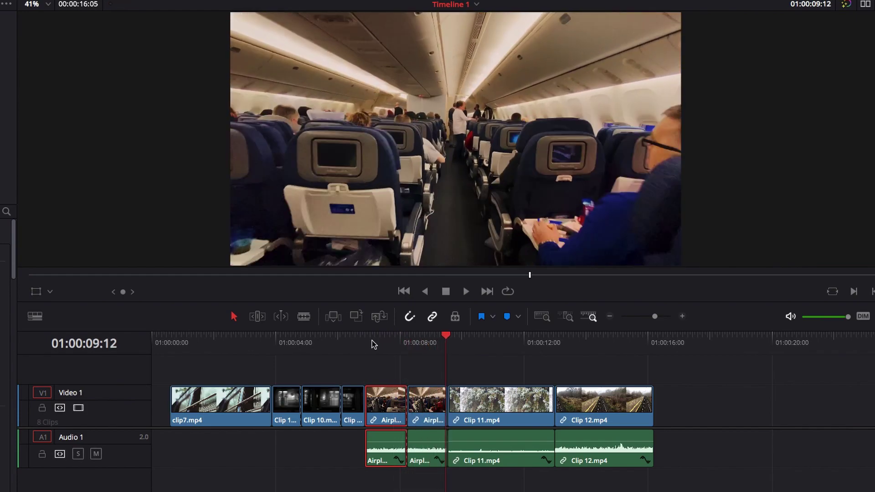
pyautogui.click(388, 341)
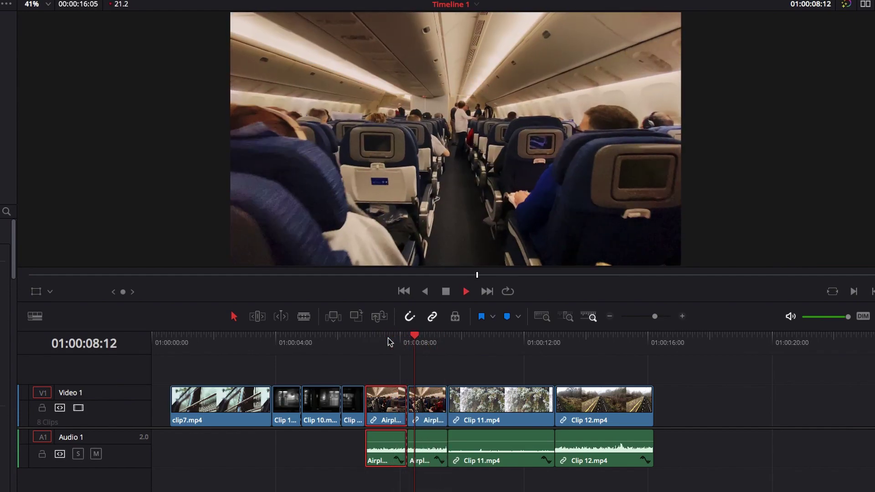
pyautogui.press('space')
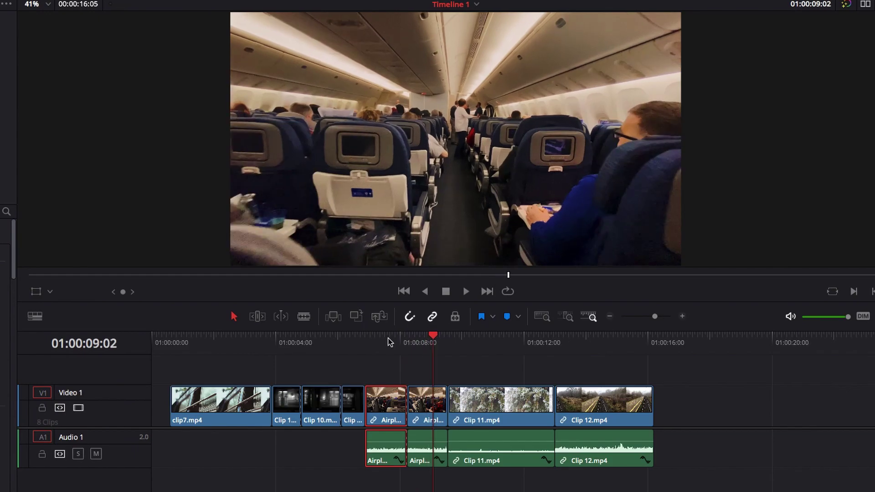
pyautogui.click(388, 341)
pyautogui.press('space')
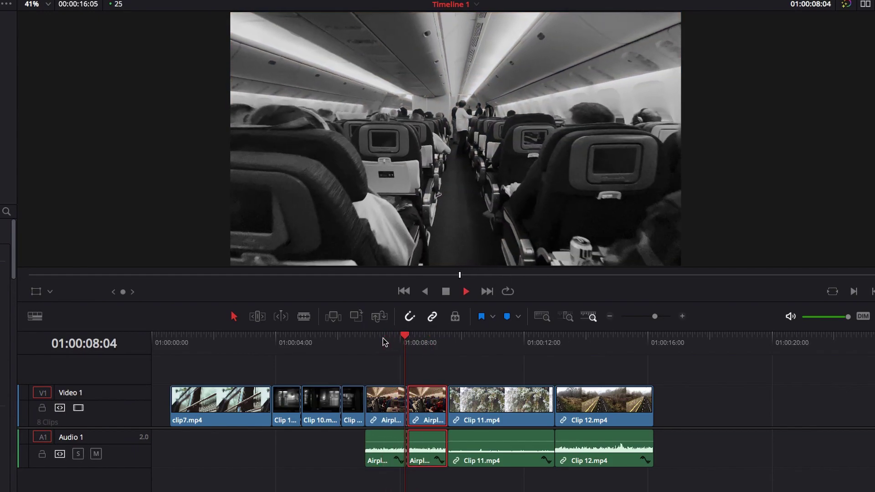
pyautogui.press('space')
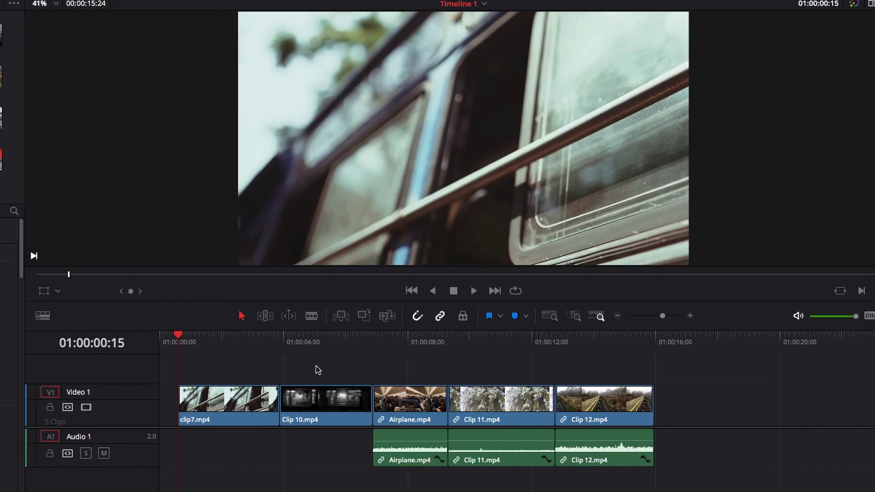
# Turn on Dynamic Trim Mode and switch it from slip to slide
pyautogui.click(289, 317)
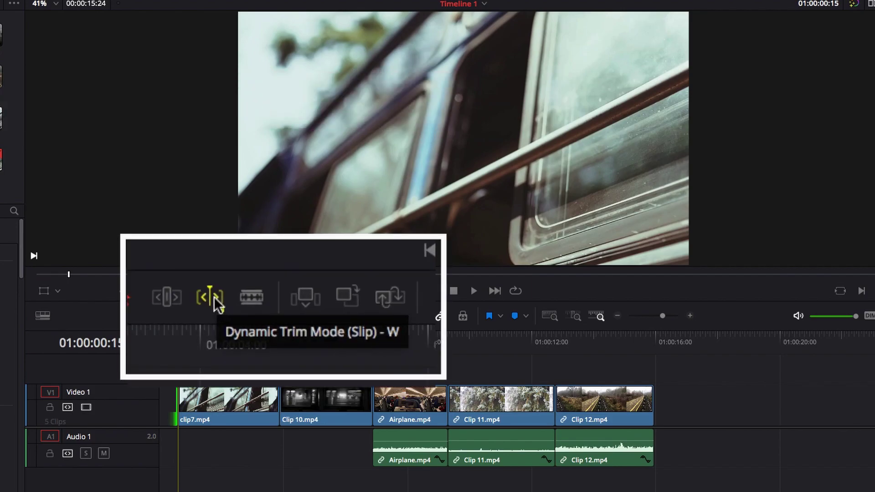
pyautogui.press('s')
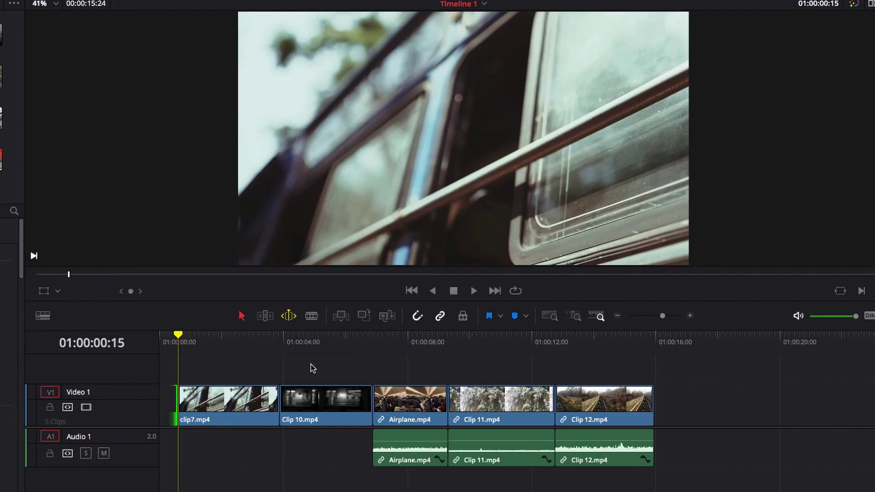
# Select Clip 10.mp4 and dynamically slide it earlier over clip7.mp4, and back later against Airplane.mp4
pyautogui.press('s')
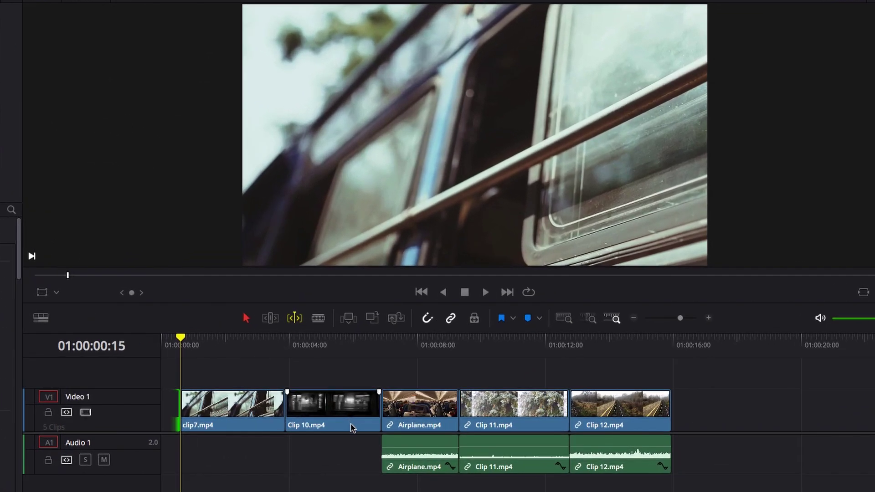
pyautogui.click(435, 385)
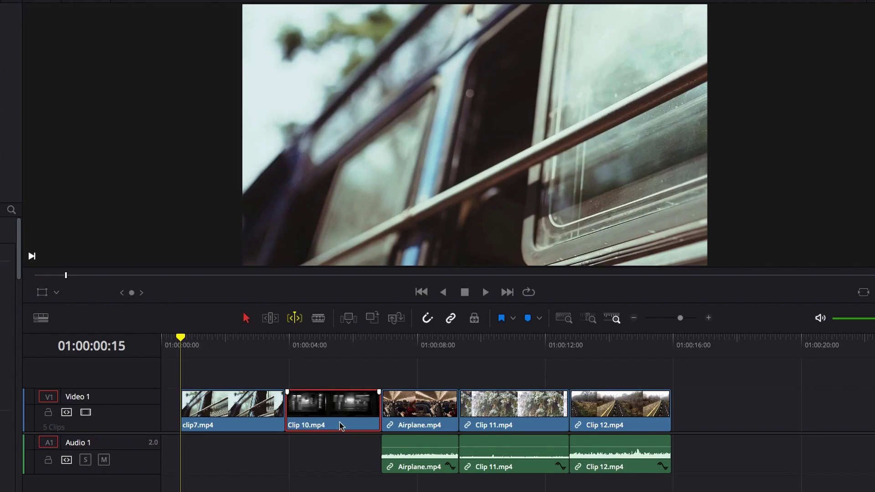
pyautogui.press('j')
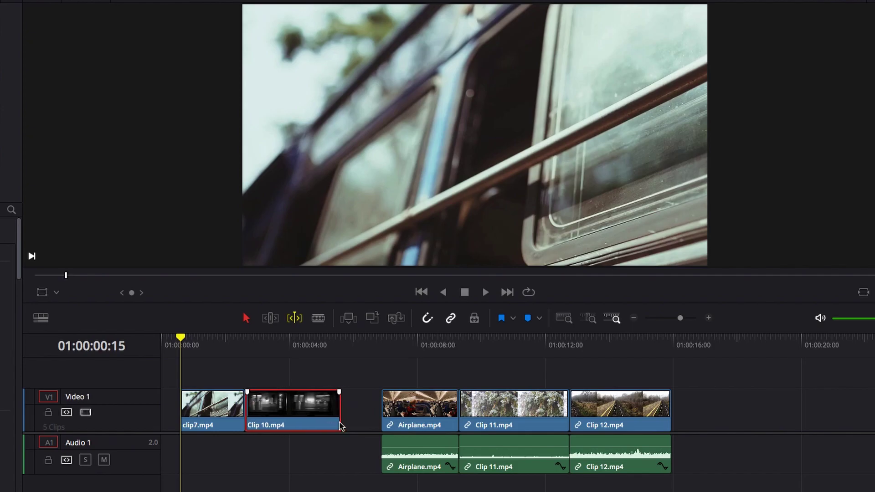
pyautogui.press('.')
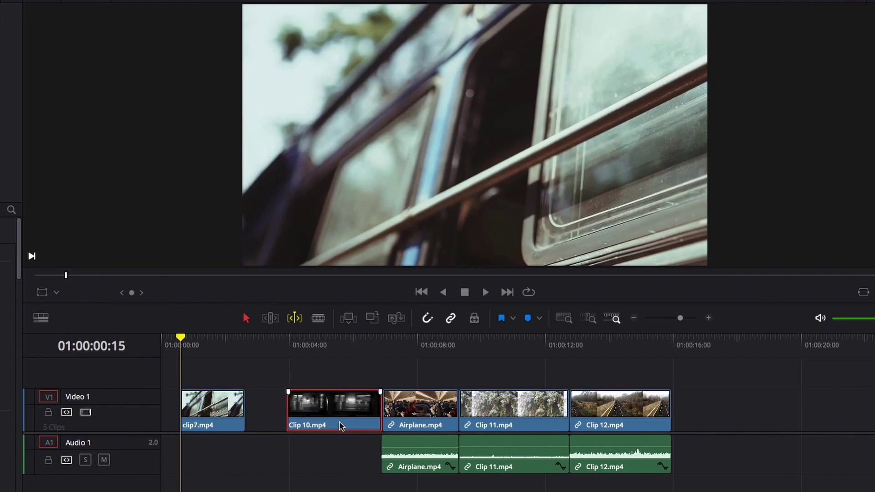
pyautogui.press('.')
pyautogui.press('.')
pyautogui.press('.')
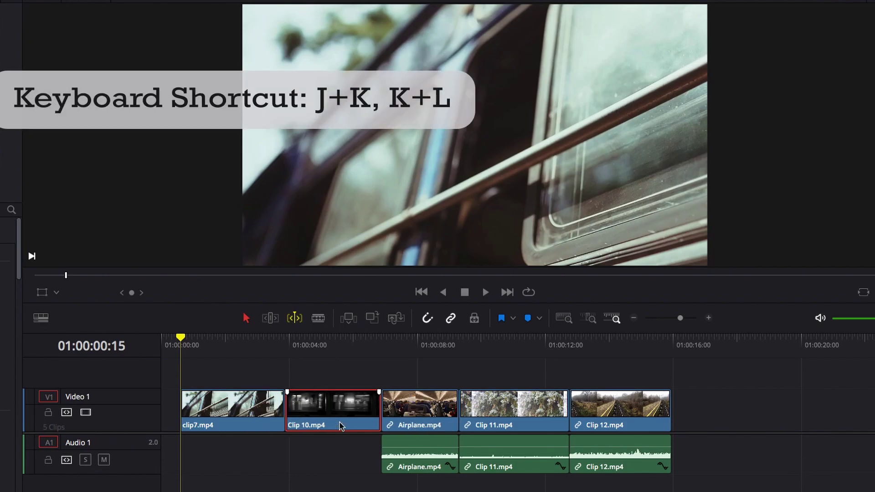
# Slide Clip 10.mp4 slowly, frame by frame, a short distance earlier over the end of clip7.mp4
pyautogui.hotkey('k', 'j')
pyautogui.hotkey('k', 'j')
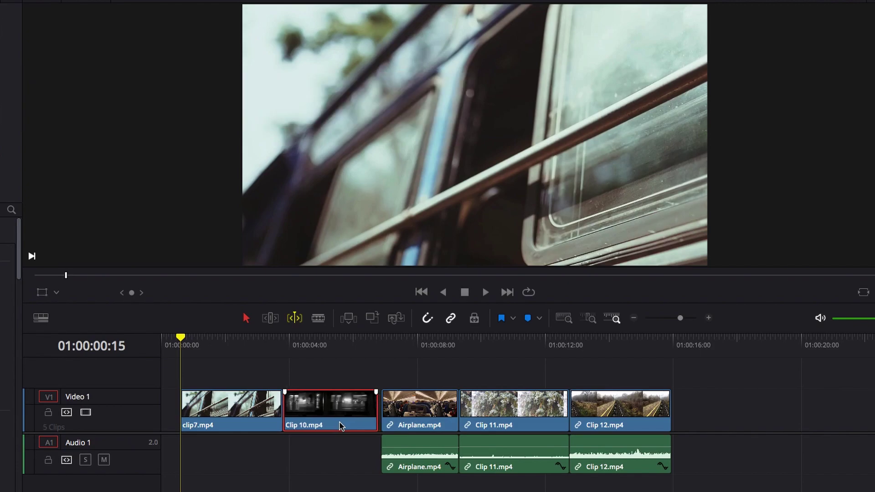
pyautogui.hotkey('k', 'j')
pyautogui.hotkey('k', 'j')
pyautogui.hotkey('k', 'j')
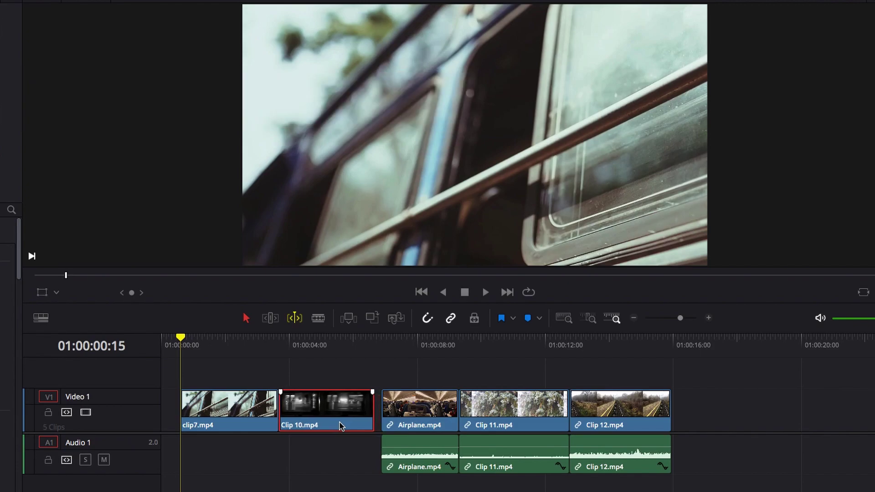
pyautogui.hotkey('k', 'j')
pyautogui.hotkey('k', 'j')
pyautogui.hotkey('k', 'j')
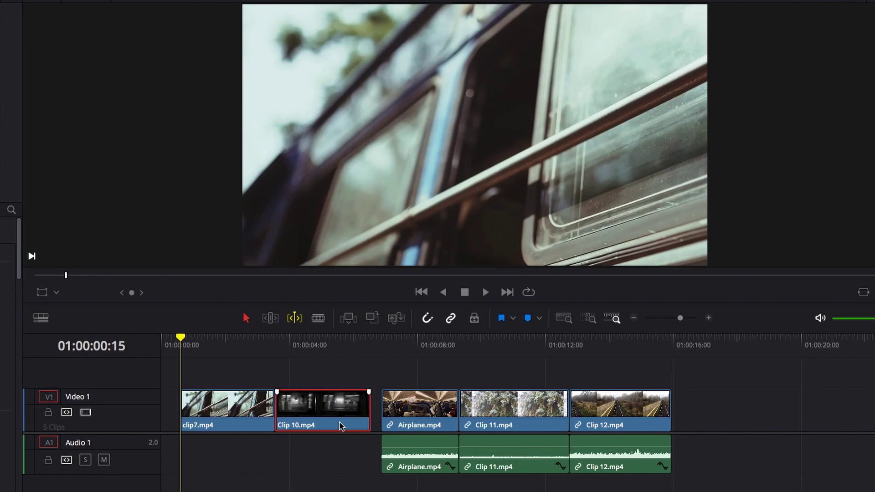
# Slide Clip 10.mp4 frame by frame later until it covers the beginning of Airplane.mp4 and starts shortly after 01:00:04:00
pyautogui.hotkey('k', 'l')
pyautogui.hotkey('k', 'l')
pyautogui.hotkey('k', 'l')
pyautogui.hotkey('k', 'l')
pyautogui.hotkey('k', 'l')
pyautogui.hotkey('k', 'l')
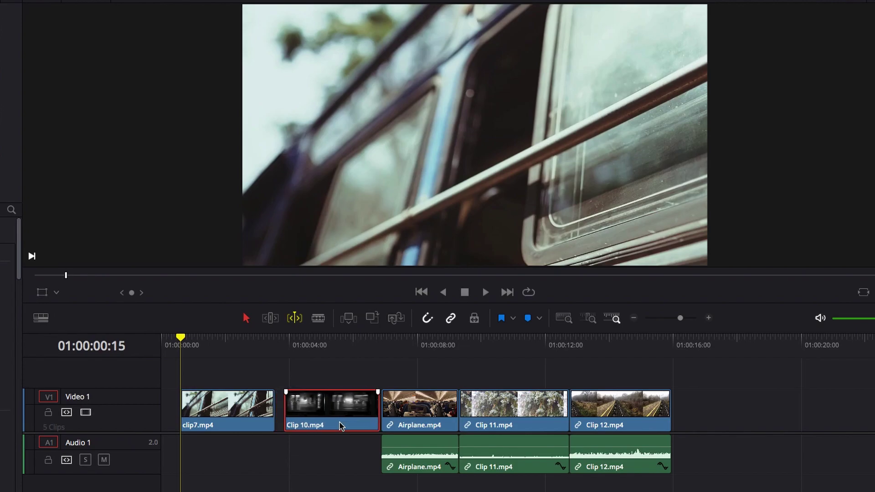
pyautogui.hotkey('k', 'l')
pyautogui.hotkey('k', 'l')
pyautogui.hotkey('k', 'l')
pyautogui.hotkey('k', 'l')
pyautogui.hotkey('k', 'l')
pyautogui.hotkey('k', 'l')
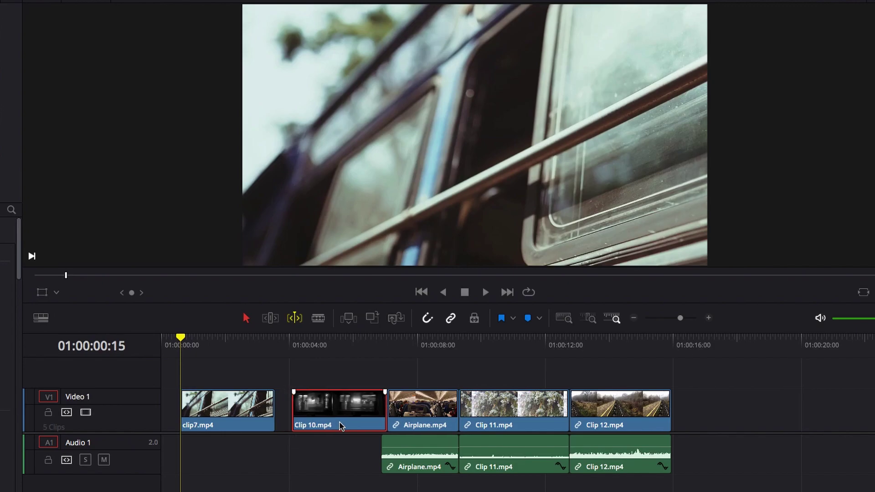
pyautogui.hotkey('k', 'l')
pyautogui.hotkey('k', 'l')
pyautogui.hotkey('k', 'l')
pyautogui.hotkey('k', 'l')
pyautogui.hotkey('k', 'l')
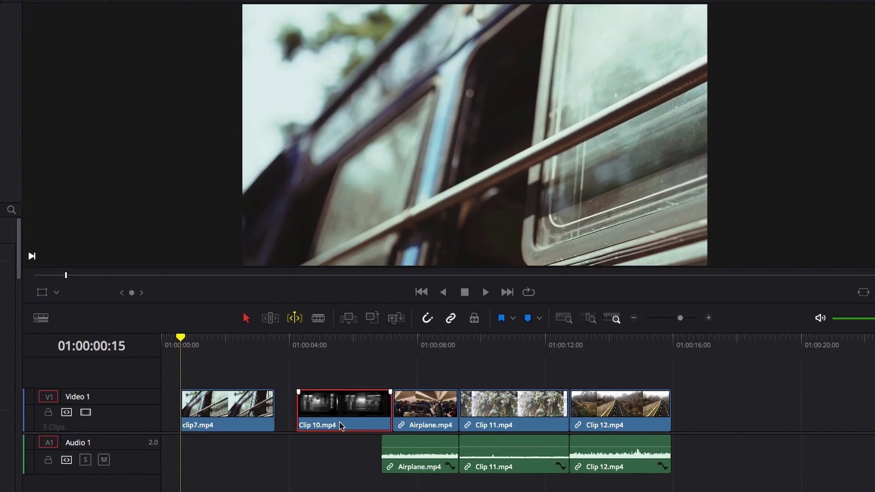
pyautogui.hotkey('k', 'l')
pyautogui.hotkey('k', 'l')
pyautogui.hotkey('k', 'l')
pyautogui.hotkey('k', 'l')
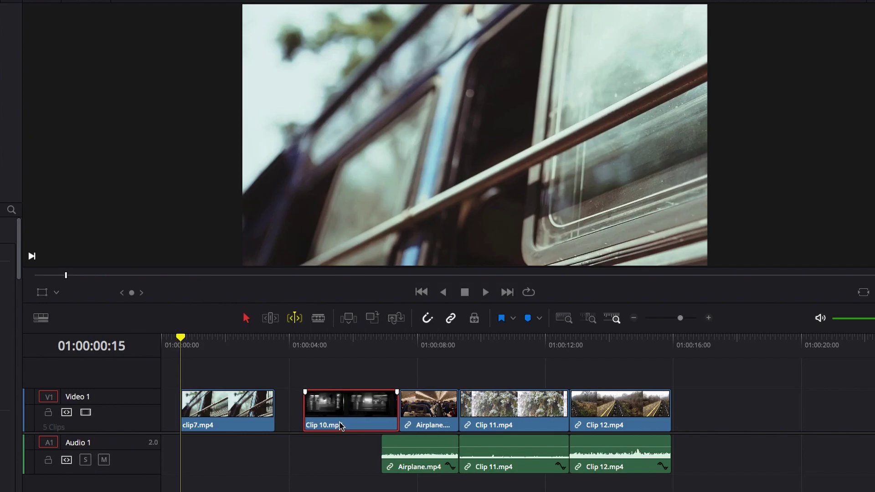
# Nudge Clip 10.mp4 earlier in single-frame steps, partly uncovering the start of Airplane.mp4
pyautogui.press(',')
pyautogui.press(',')
pyautogui.press(',')
pyautogui.press(',')
pyautogui.press(',')
pyautogui.press(',')
pyautogui.press(',')
pyautogui.press(',')
pyautogui.press(',')
pyautogui.press(',')
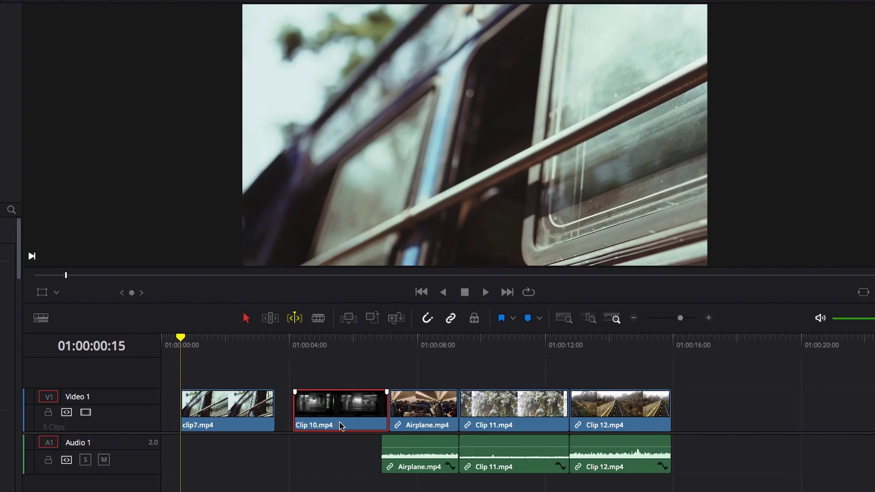
pyautogui.press(',')
pyautogui.press(',')
pyautogui.press(',')
pyautogui.press(',')
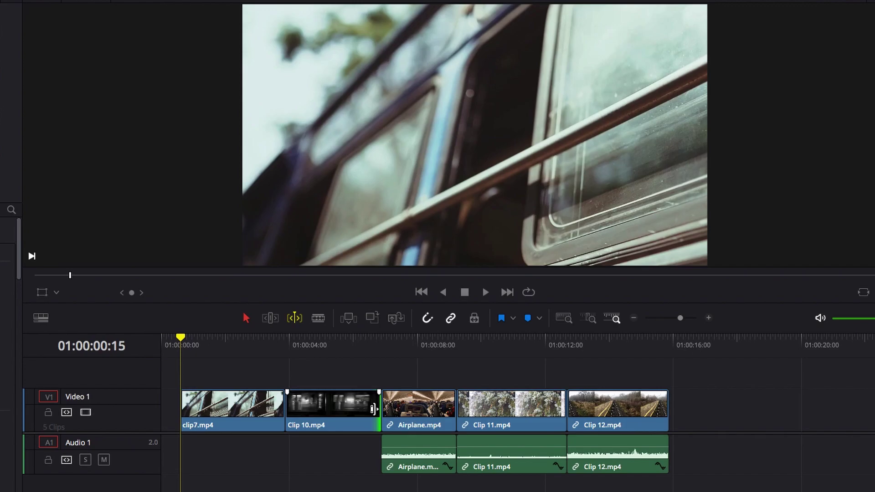
# Dynamically trim Clip 10.mp4's end out to about 01:00:07:13, in to about 01:00:05:07, and out again to about 01:00:08:00
pyautogui.press('l')
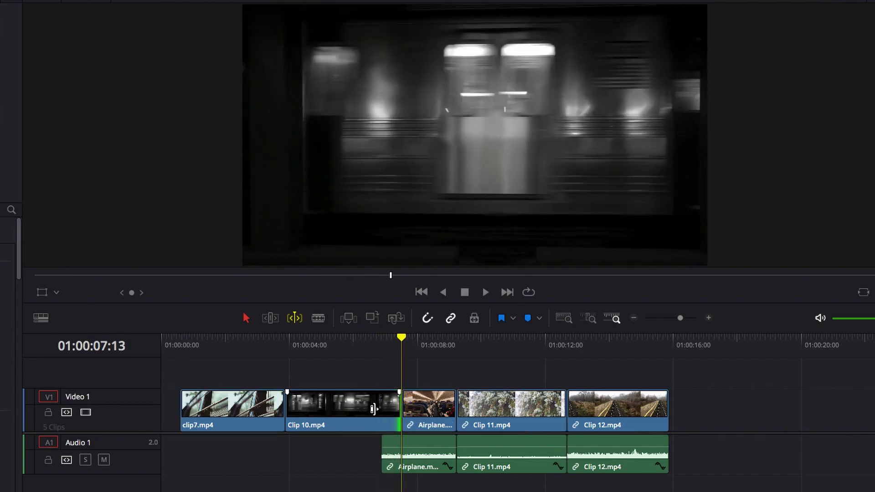
pyautogui.press('j')
pyautogui.press('k')
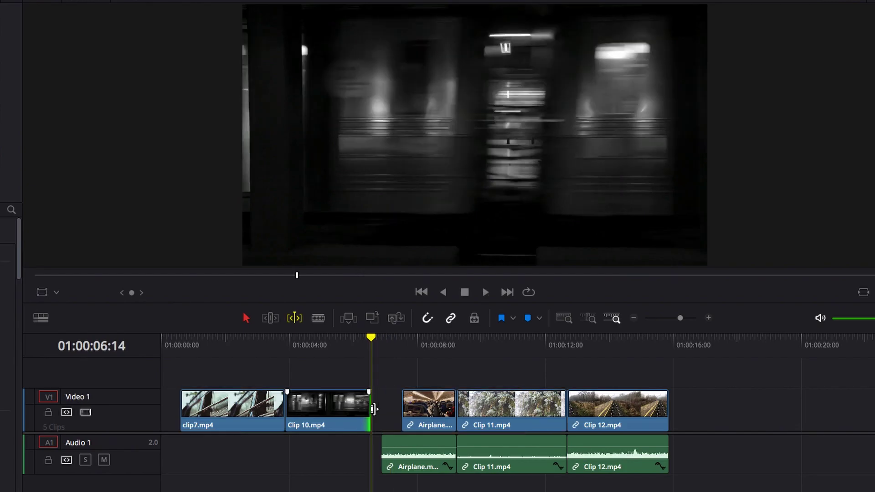
pyautogui.press('j')
pyautogui.press('k')
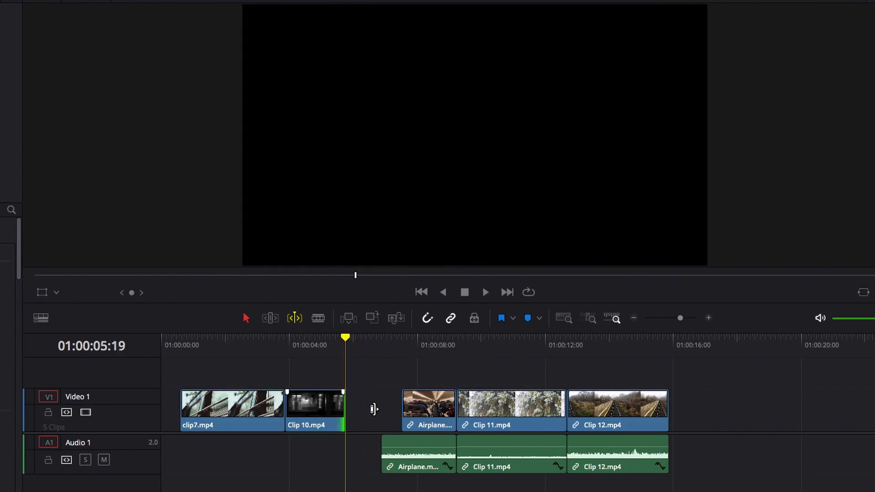
pyautogui.press('j')
pyautogui.press('k')
pyautogui.press('l')
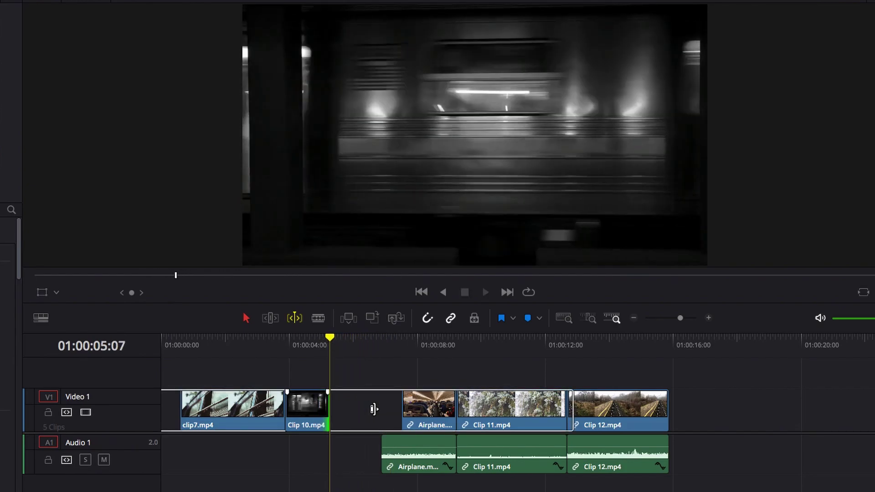
pyautogui.press('k')
pyautogui.press('l')
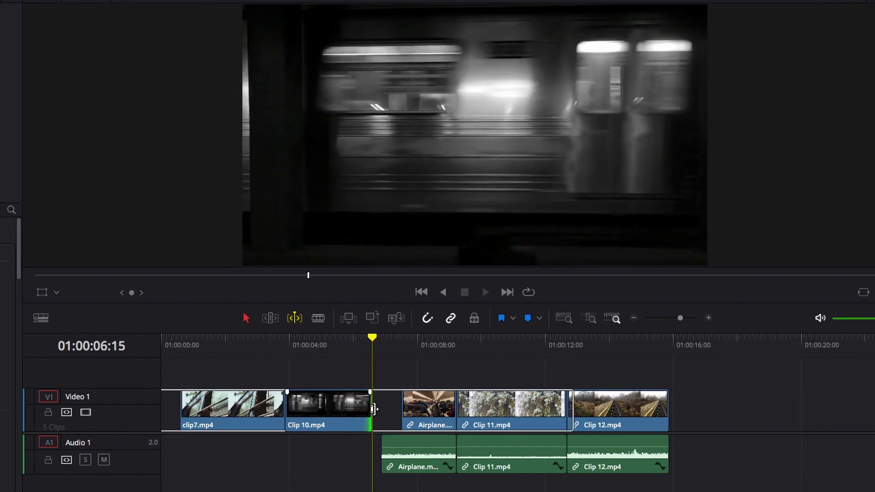
pyautogui.press('k')
pyautogui.press('l')
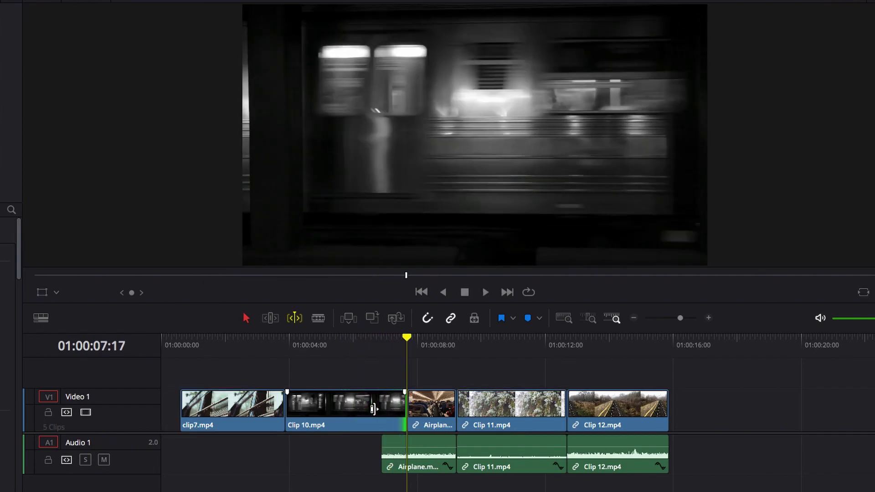
pyautogui.press('k')
# Extend Clip 10.mp4's end frame by frame to about 01:00:08:11 and undo the trims to restore its original length
pyautogui.press('w')
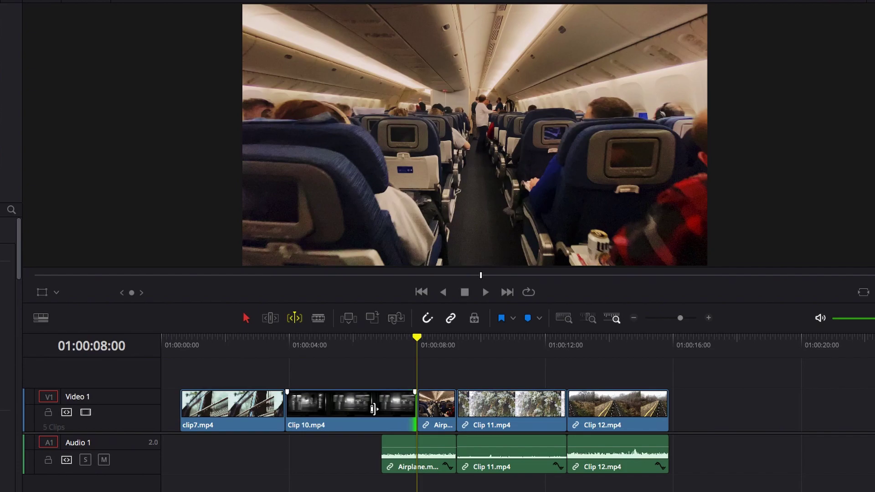
pyautogui.press('Right')
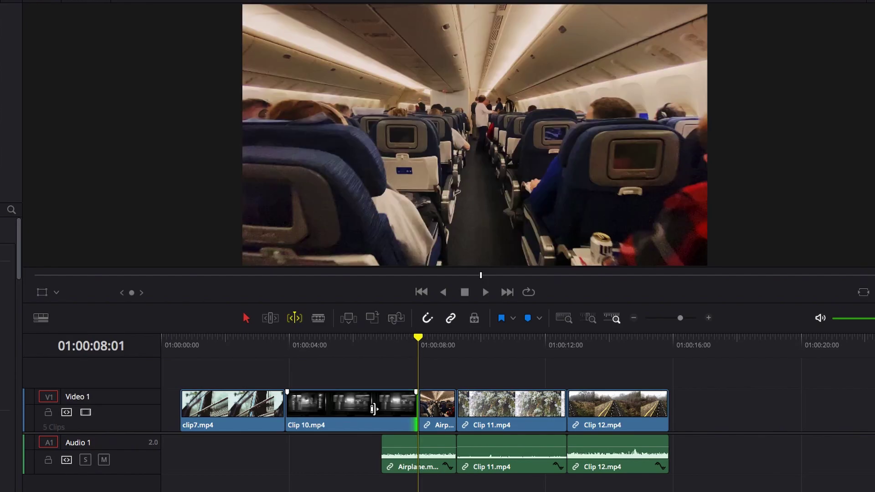
pyautogui.press('e')
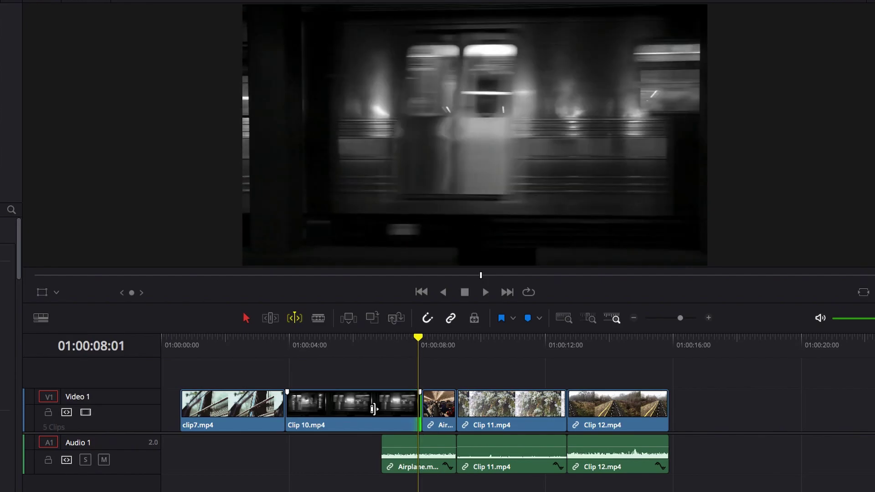
pyautogui.press('Right')
pyautogui.press('Right')
pyautogui.press('Right')
pyautogui.press('Right')
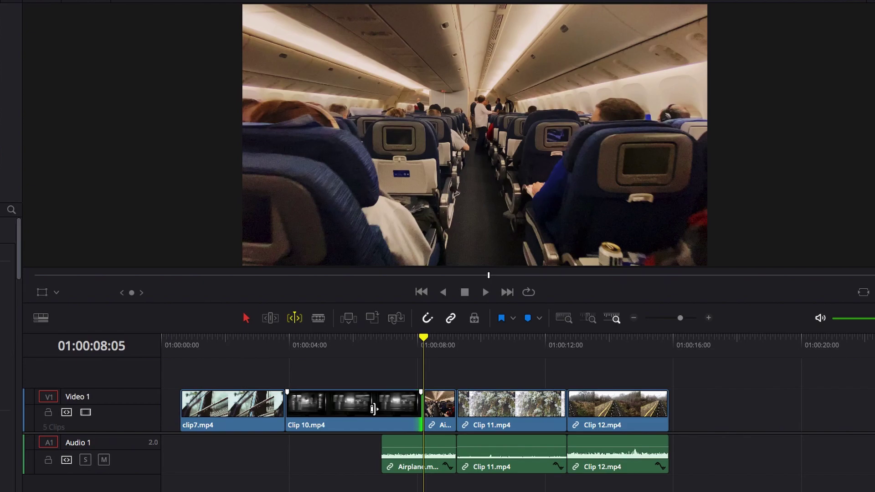
pyautogui.press('e')
pyautogui.press('.')
pyautogui.press('.')
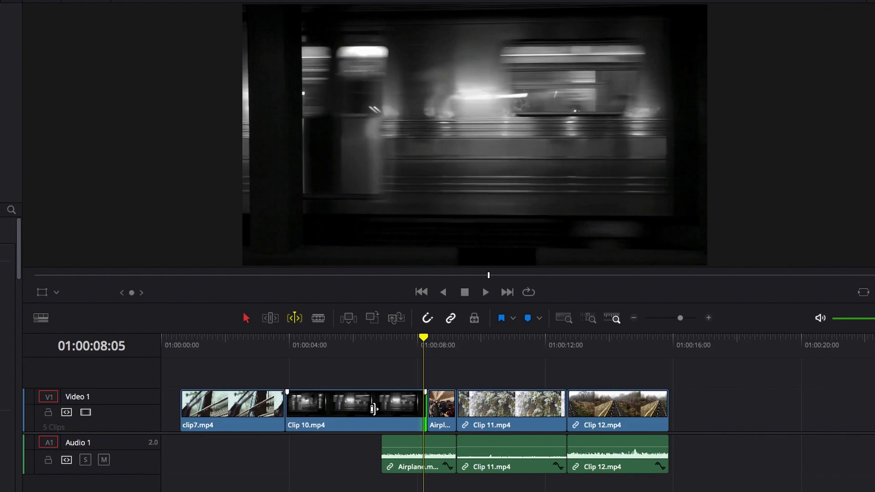
pyautogui.press('.')
pyautogui.press('.')
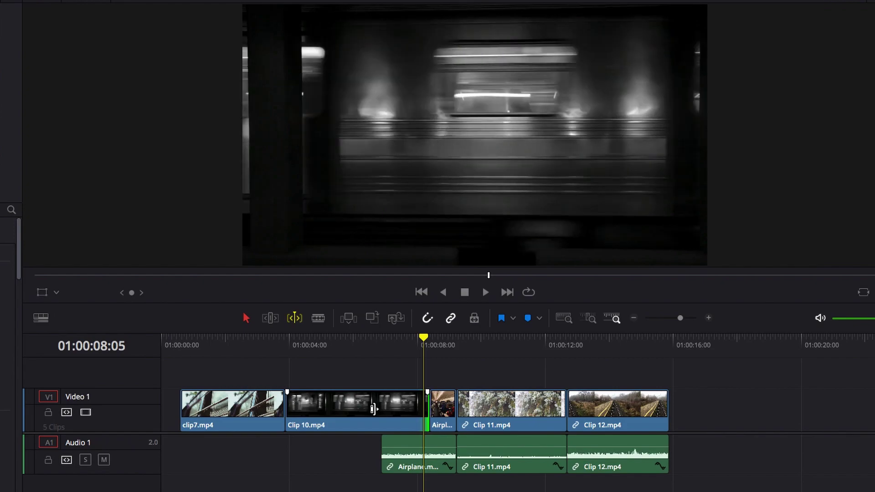
pyautogui.press('.')
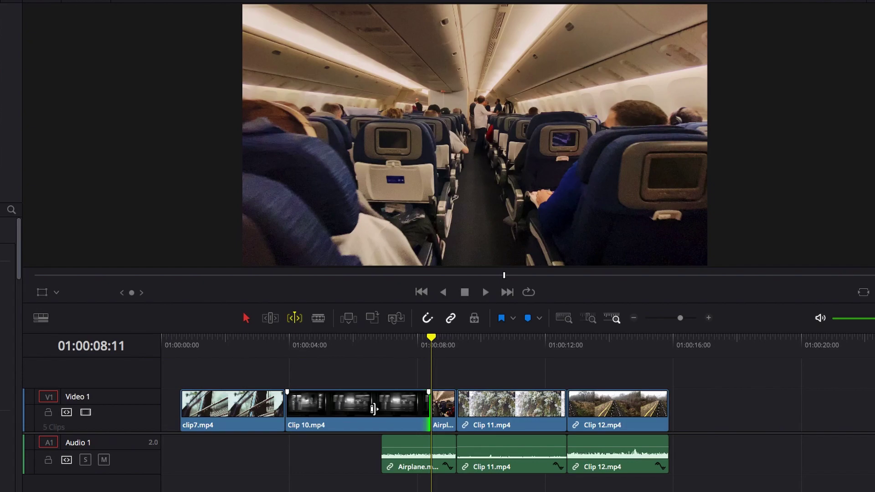
pyautogui.hotkey('ctrl', 'z')
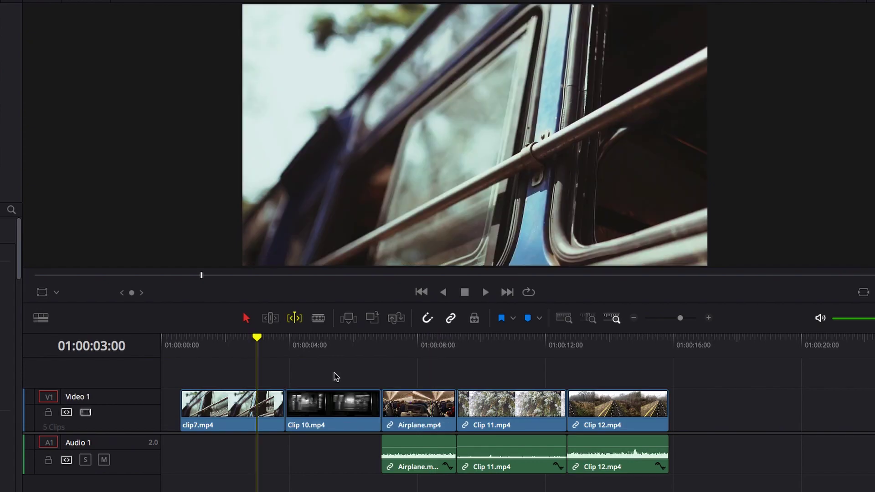
# Select the edit point between Clip 10.mp4 and Airplane.mp4 and dynamically roll it later to 01:00:07:21
pyautogui.click(381, 411)
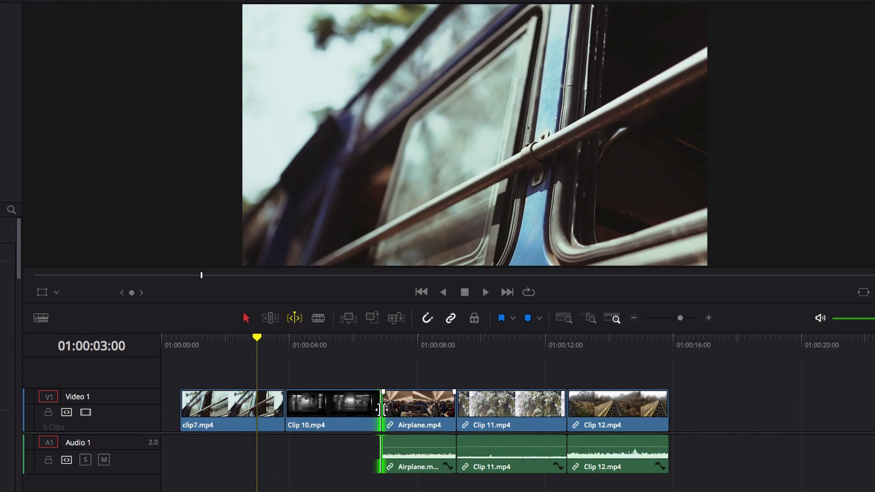
pyautogui.press('l')
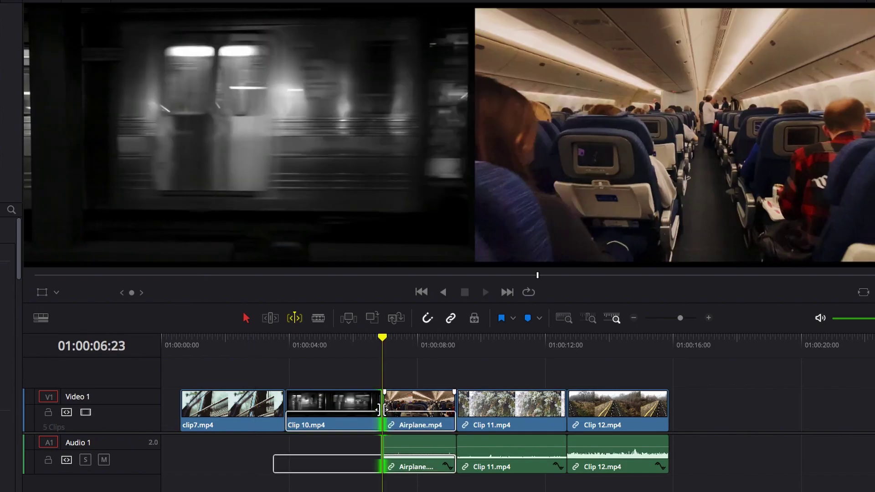
pyautogui.press('k')
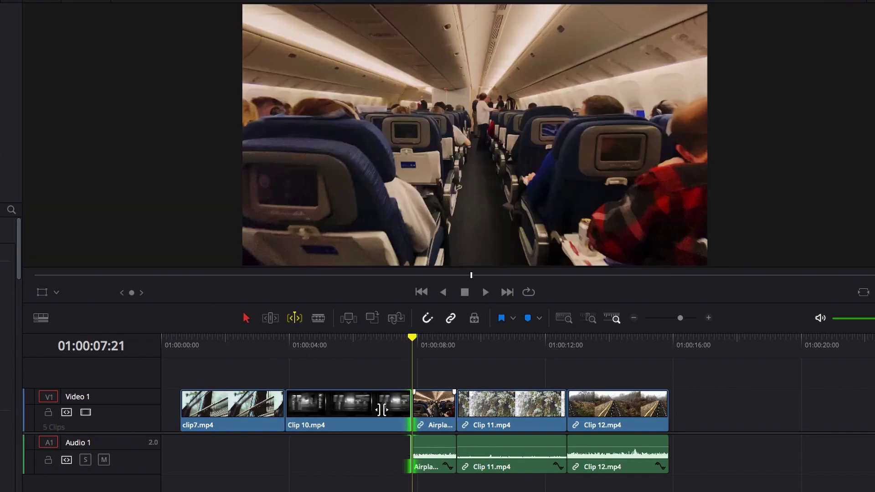
# Dynamically roll the edit point between Clip 10.mp4 and Airplane.mp4 earlier to 01:00:07:04 and 01:00:05:08, and forward again to 01:00:06:15
pyautogui.press('j')
pyautogui.press('k')
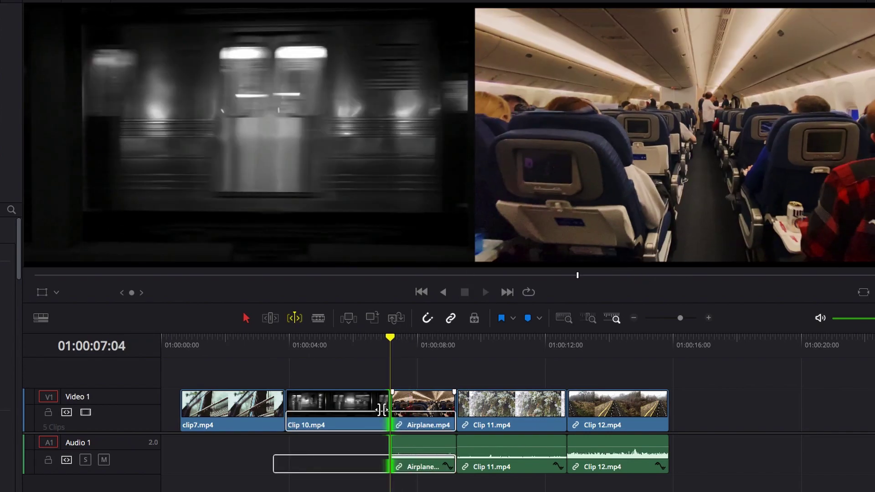
pyautogui.press('j')
pyautogui.press('k')
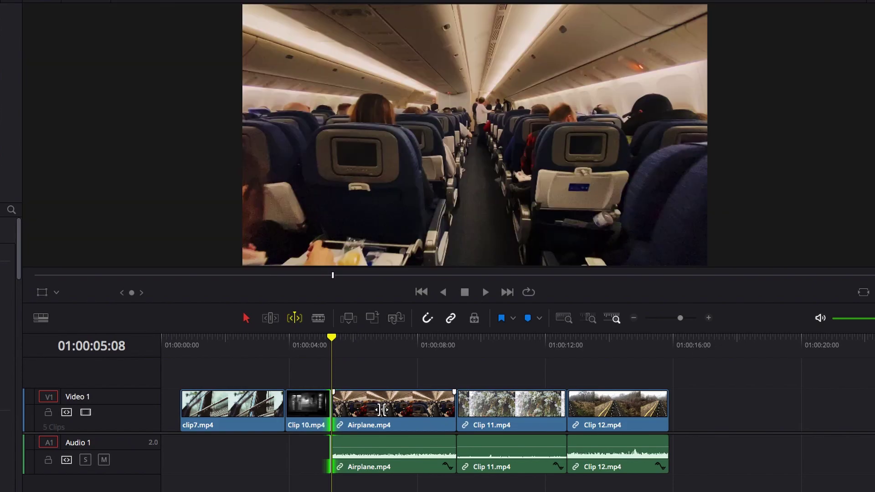
pyautogui.press('l')
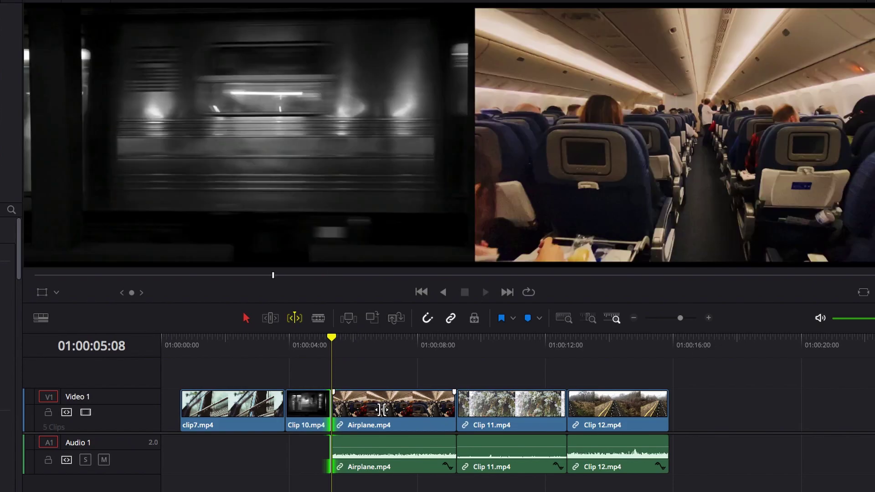
pyautogui.press('k')
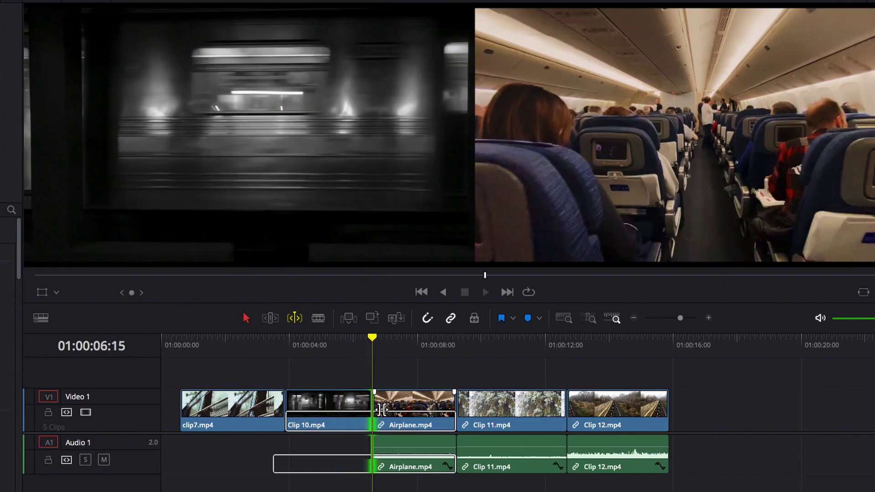
# Roll the edit point between Clip 10.mp4 and Airplane.mp4 later in single-frame steps, to about 01:00:06:22
pyautogui.press('.')
pyautogui.press('.')
pyautogui.press('.')
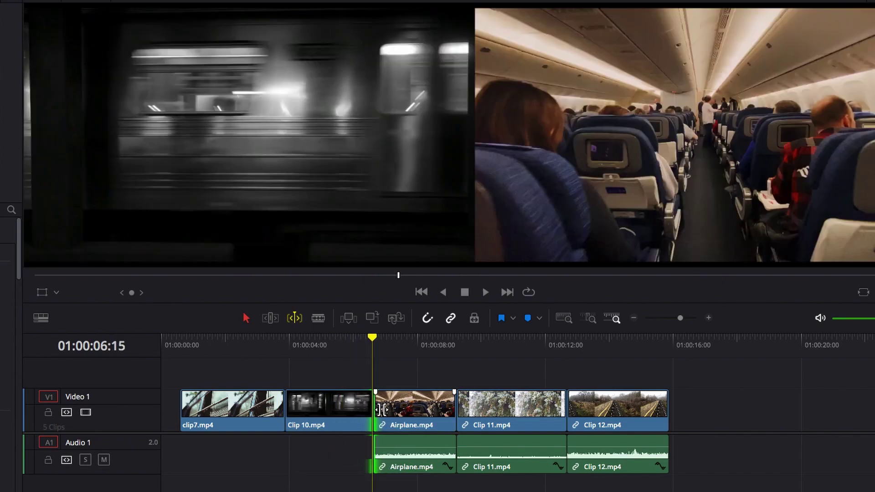
pyautogui.press('l')
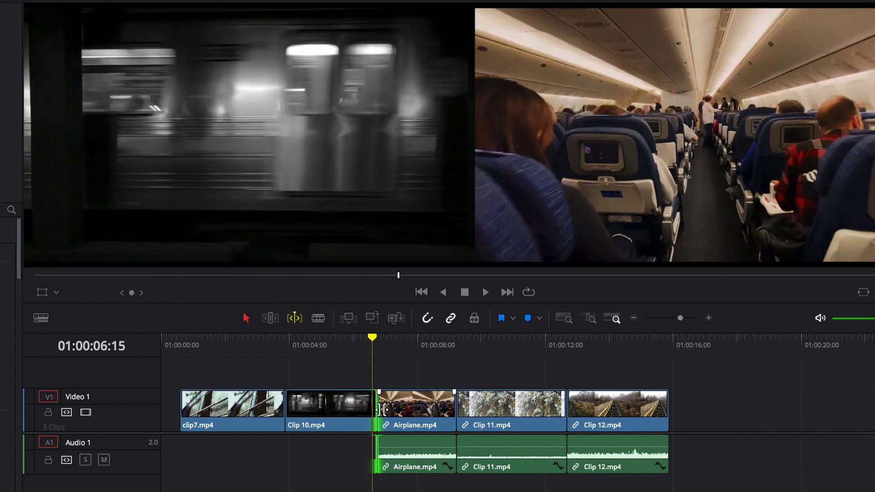
pyautogui.press('k')
pyautogui.press('l')
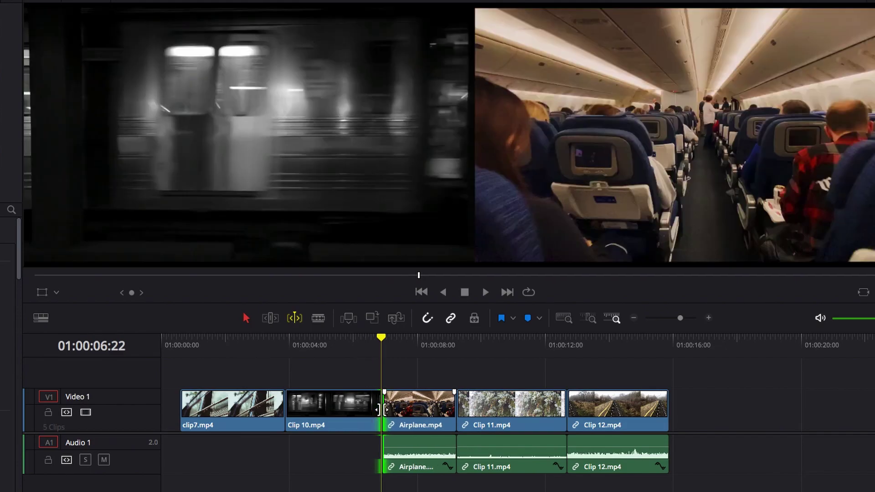
pyautogui.press('k')
pyautogui.press('l')
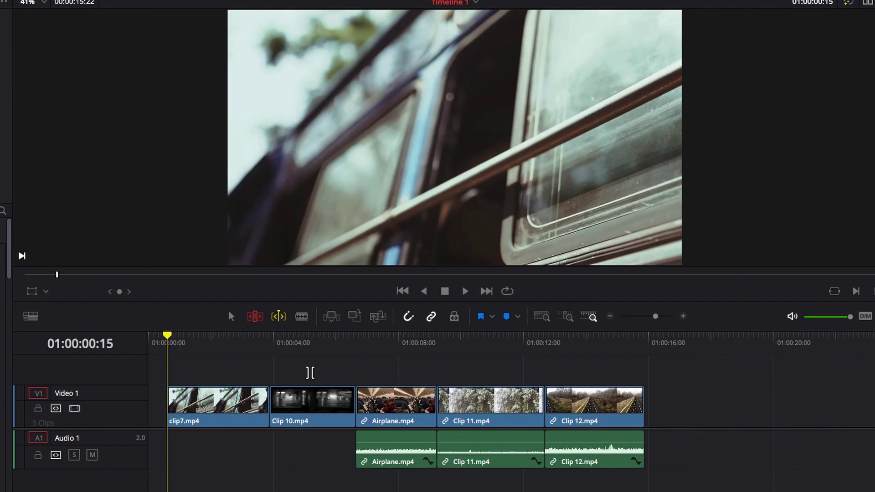
# Select Clip 10.mp4 and dynamically slip its footage backward and forward within its fixed position on the timeline
pyautogui.click(318, 418)
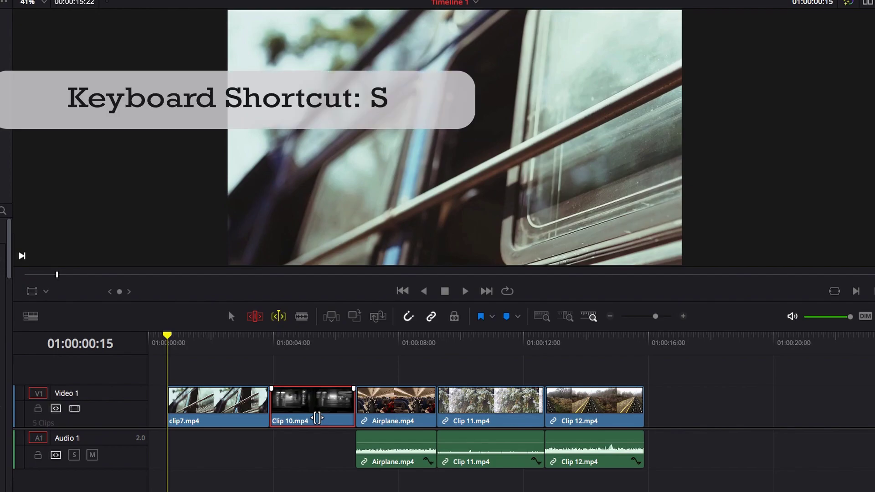
pyautogui.press('s')
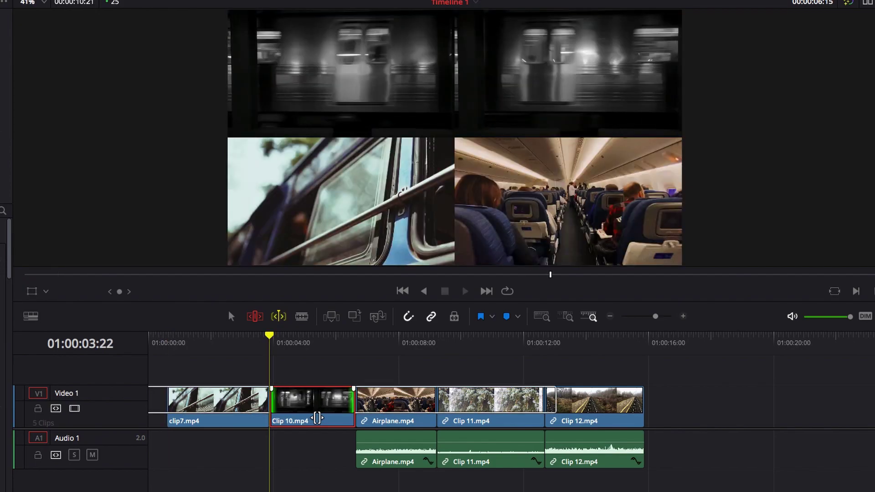
pyautogui.press('j')
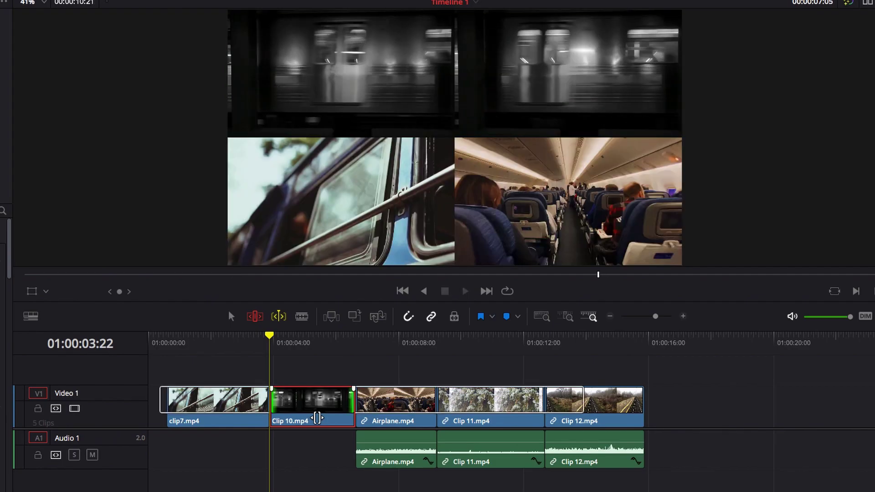
pyautogui.press('k')
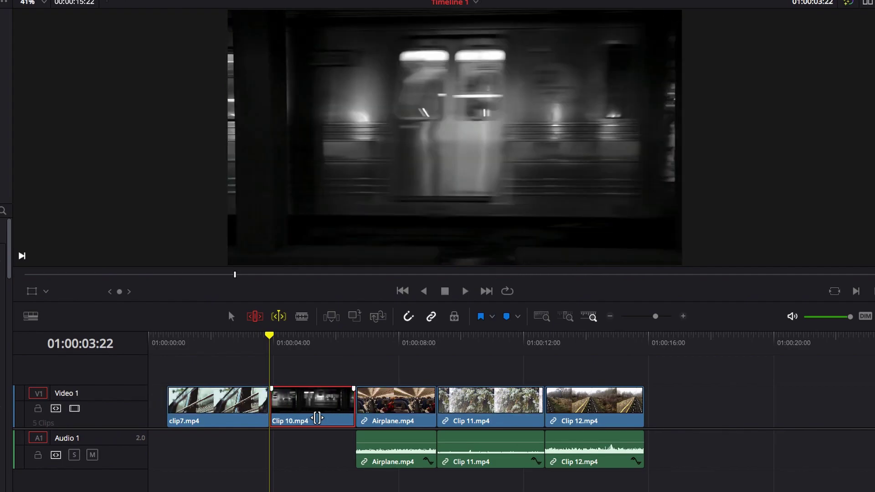
pyautogui.press('l')
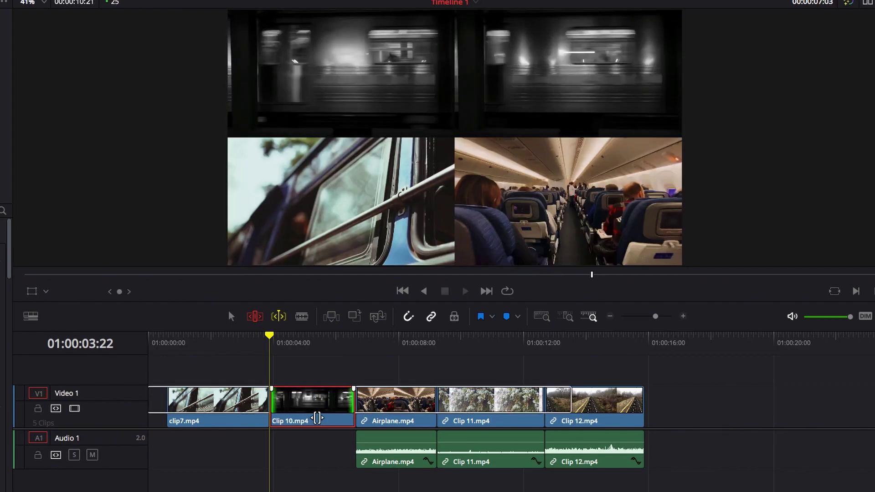
pyautogui.press('k')
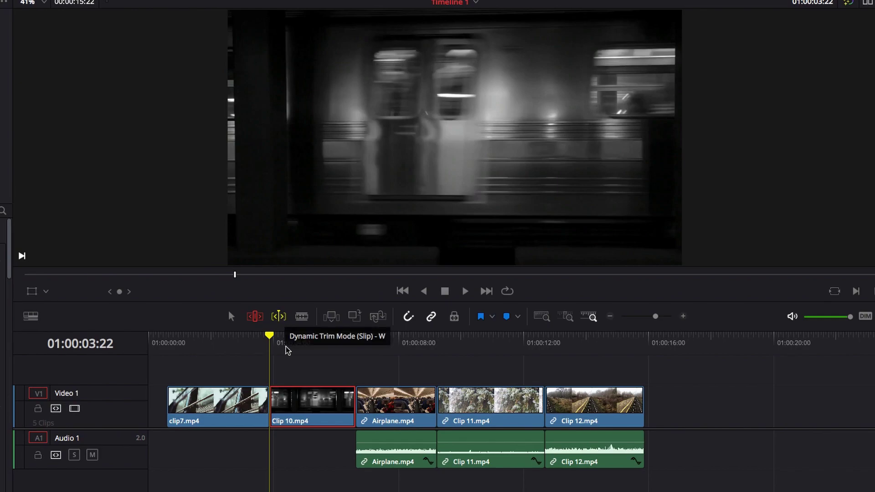
# Slip Clip 10.mp4's footage in the forward direction in single-frame steps
pyautogui.press('.')
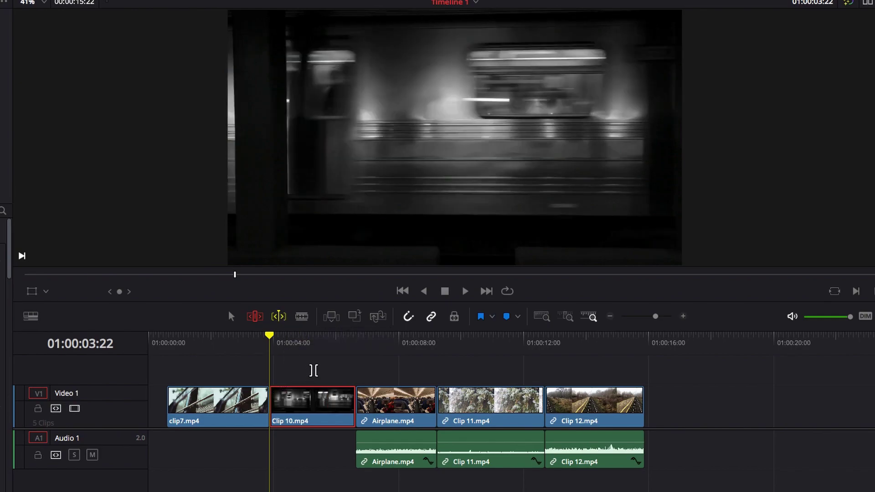
pyautogui.hotkey('shift', 'z')
pyautogui.press('.')
pyautogui.press('.')
pyautogui.press('.')
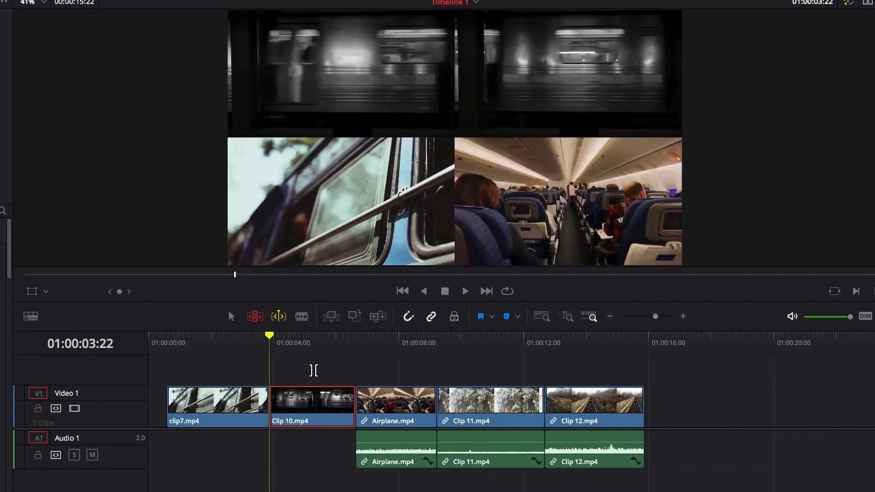
pyautogui.press('.')
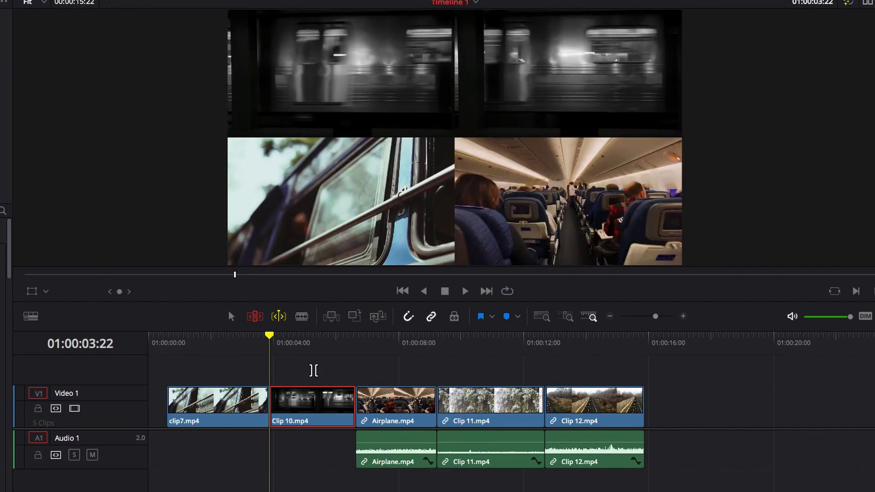
pyautogui.press('.')
pyautogui.press('.')
pyautogui.press('.')
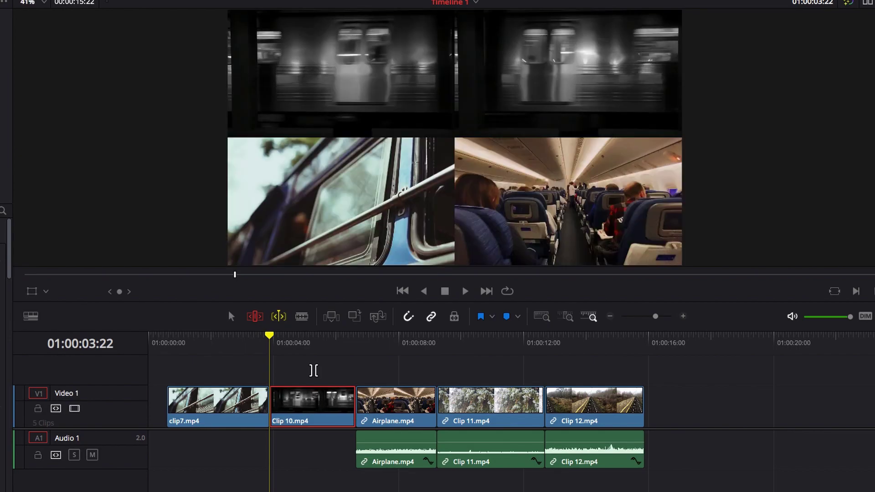
pyautogui.press('.')
pyautogui.press('.')
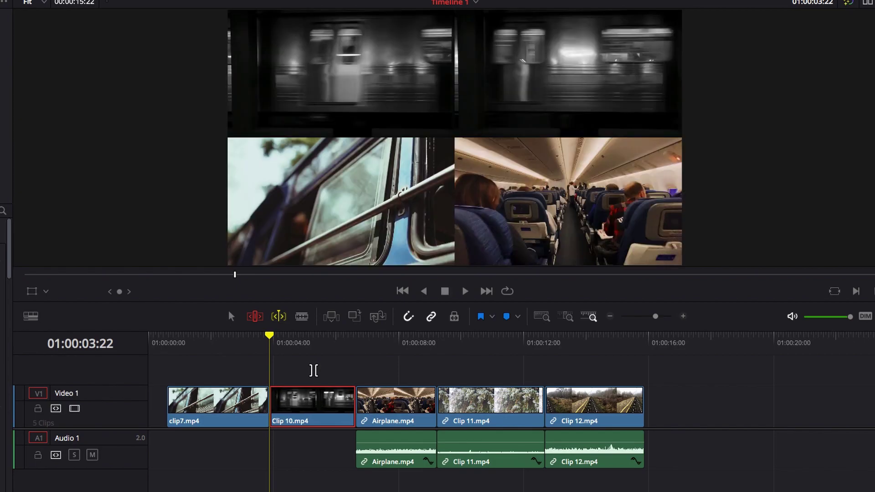
pyautogui.press('.')
pyautogui.press('.')
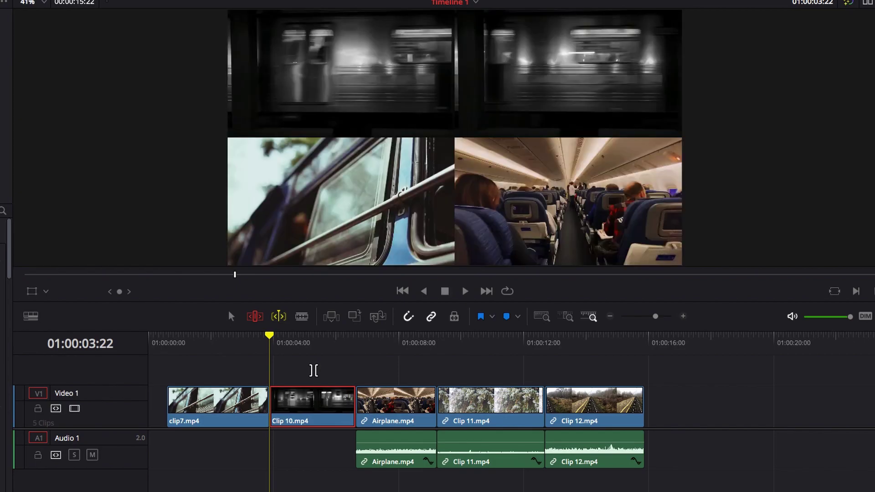
pyautogui.press('.')
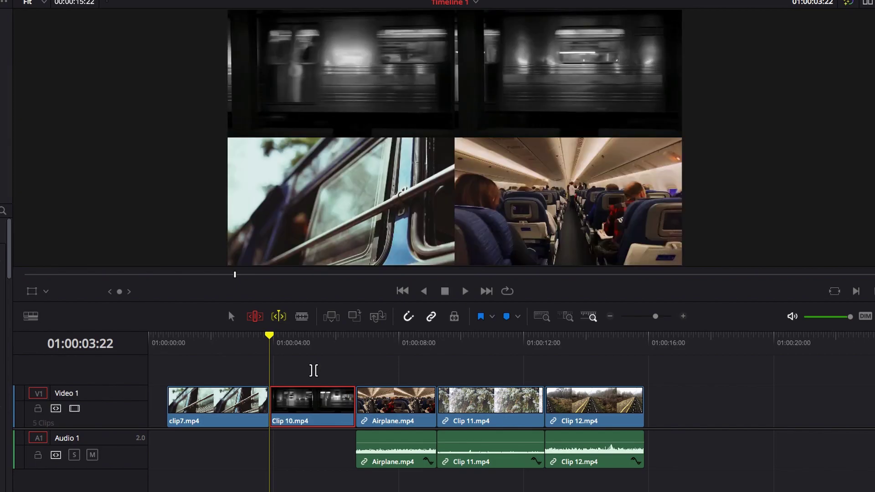
pyautogui.press('.')
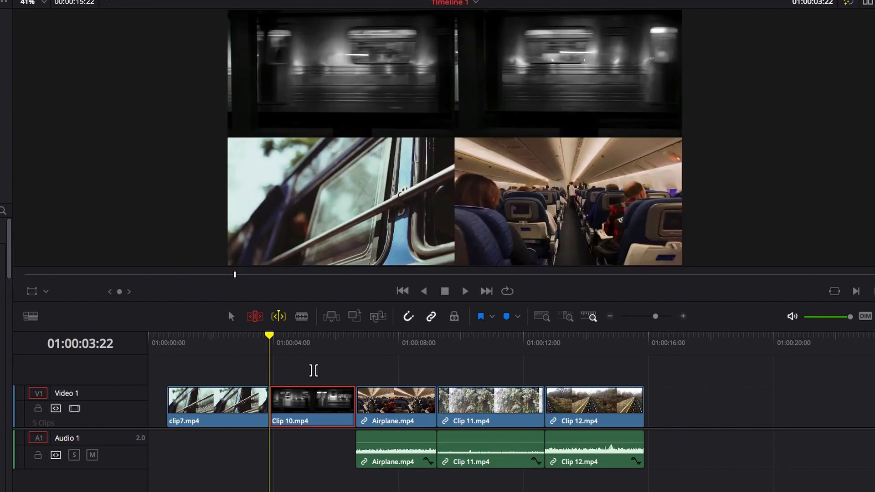
pyautogui.press('.')
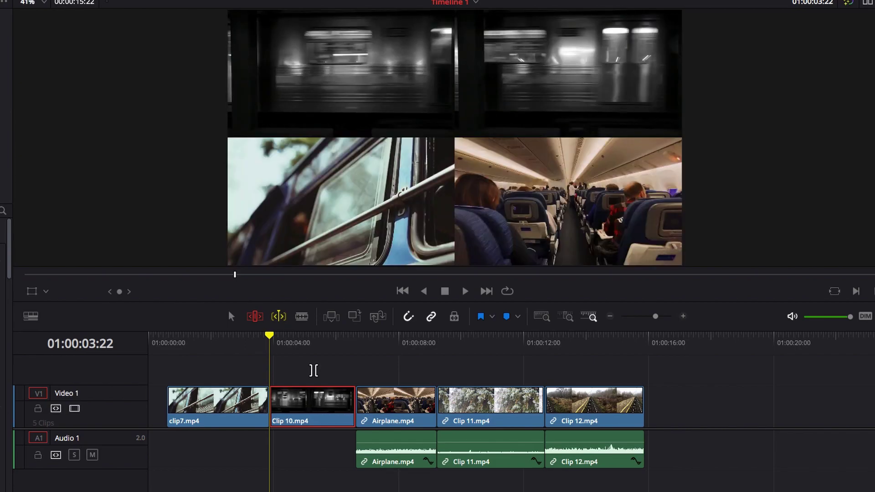
# Switch dynamic trim to slide mode and slide Clip 10.mp4 later so it starts at about 01:00:04:23
pyautogui.press('s')
pyautogui.press('.')
pyautogui.press('.')
pyautogui.press('.')
pyautogui.press('.')
pyautogui.press('.')
pyautogui.press('.')
pyautogui.press('.')
pyautogui.press('.')
pyautogui.press('.')
pyautogui.press('.')
pyautogui.press('.')
pyautogui.press('.')
pyautogui.press('.')
pyautogui.press('.')
pyautogui.press('.')
pyautogui.press('.')
pyautogui.press('.')
pyautogui.press('.')
pyautogui.press('.')
pyautogui.press('.')
pyautogui.press('.')
pyautogui.press('.')
pyautogui.press('.')
pyautogui.press('.')
pyautogui.press('.')
pyautogui.press('.')
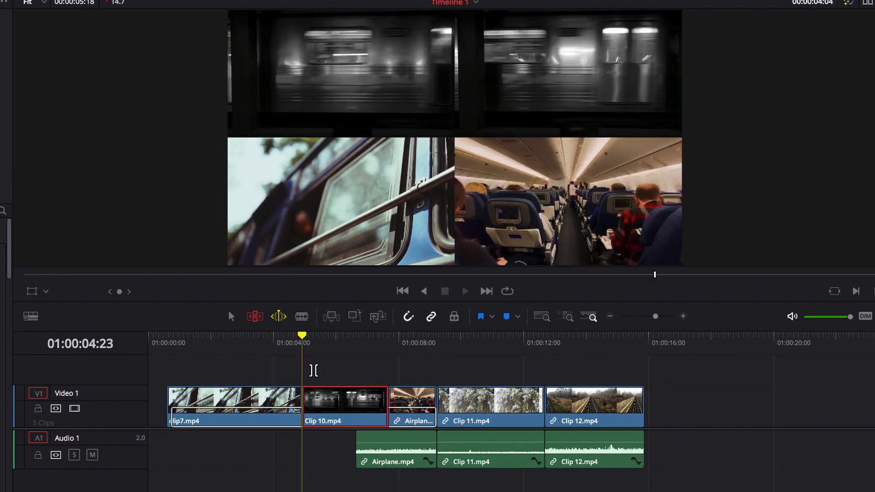
# Slide Clip 10.mp4 earlier between its neighbours until it starts at 01:00:02:06
pyautogui.press(',')
pyautogui.press(',')
pyautogui.press(',')
pyautogui.press(',')
pyautogui.press(',')
pyautogui.press(',')
pyautogui.press(',')
pyautogui.press(',')
pyautogui.press(',')
pyautogui.press(',')
pyautogui.press(',')
pyautogui.press(',')
pyautogui.press(',')
pyautogui.press(',')
pyautogui.press(',')
pyautogui.press(',')
pyautogui.press(',')
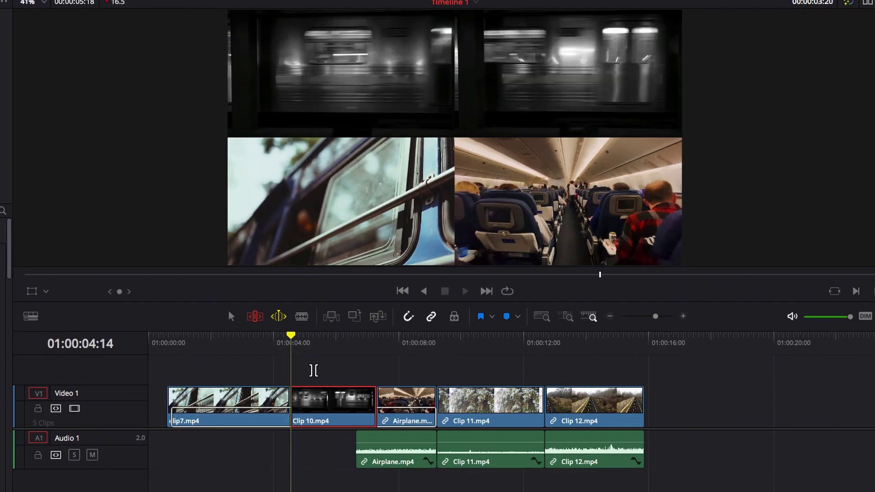
pyautogui.press(',')
pyautogui.press(',')
pyautogui.press(',')
pyautogui.press(',')
pyautogui.press(',')
pyautogui.press(',')
pyautogui.press(',')
pyautogui.press(',')
pyautogui.press(',')
pyautogui.press(',')
pyautogui.press(',')
pyautogui.press(',')
pyautogui.press(',')
pyautogui.press(',')
pyautogui.press(',')
pyautogui.press(',')
pyautogui.press(',')
pyautogui.press(',')
pyautogui.press(',')
pyautogui.press(',')
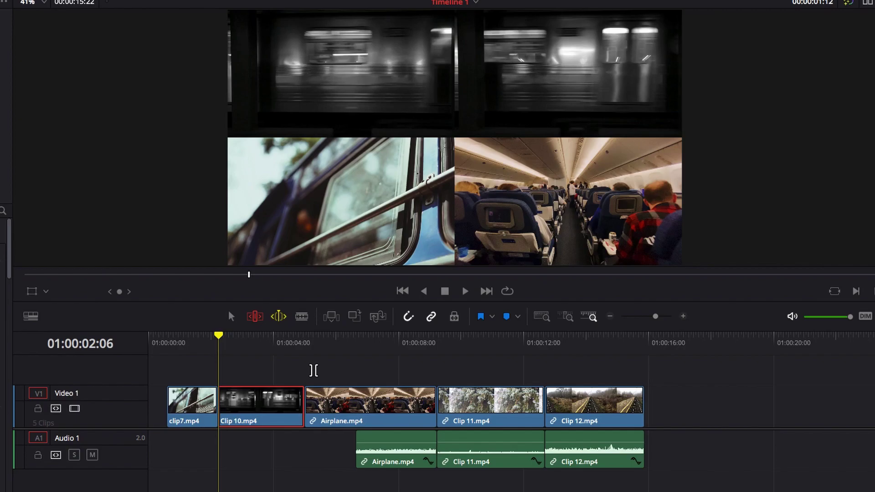
# Slide Clip 10.mp4 back later between clip7.mp4 and Airplane.mp4 until it starts at 01:00:04:10
pyautogui.press('.')
pyautogui.press('.')
pyautogui.press('.')
pyautogui.press('.')
pyautogui.press('.')
pyautogui.press('.')
pyautogui.press('.')
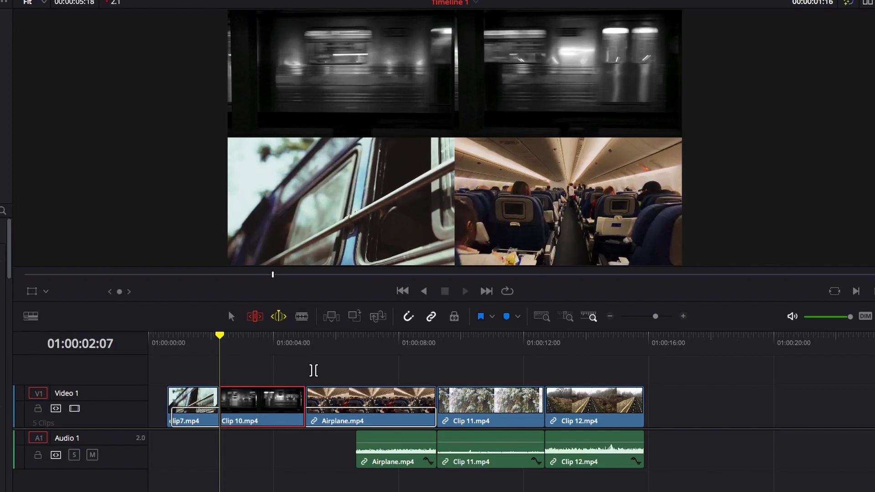
pyautogui.press('.')
pyautogui.press('.')
pyautogui.press('.')
pyautogui.press('.')
pyautogui.press('.')
pyautogui.press('.')
pyautogui.press('.')
pyautogui.press('.')
pyautogui.press('.')
pyautogui.press('.')
pyautogui.press('.')
pyautogui.press('.')
pyautogui.press('.')
pyautogui.press('.')
pyautogui.press('.')
pyautogui.press('.')
pyautogui.press('.')
pyautogui.press('.')
pyautogui.press('.')
pyautogui.press('.')
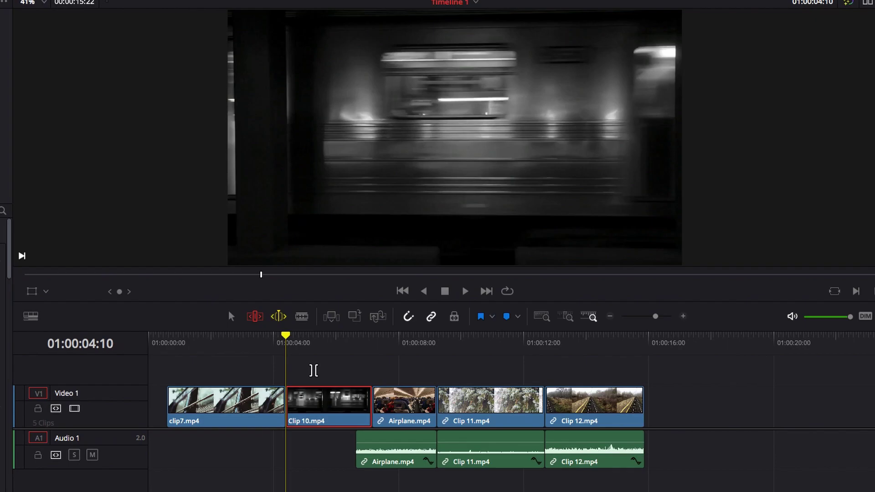
# Slide Clip 10.mp4 later in single-frame steps to about 01:00:04:15
pyautogui.press('.')
pyautogui.press('.')
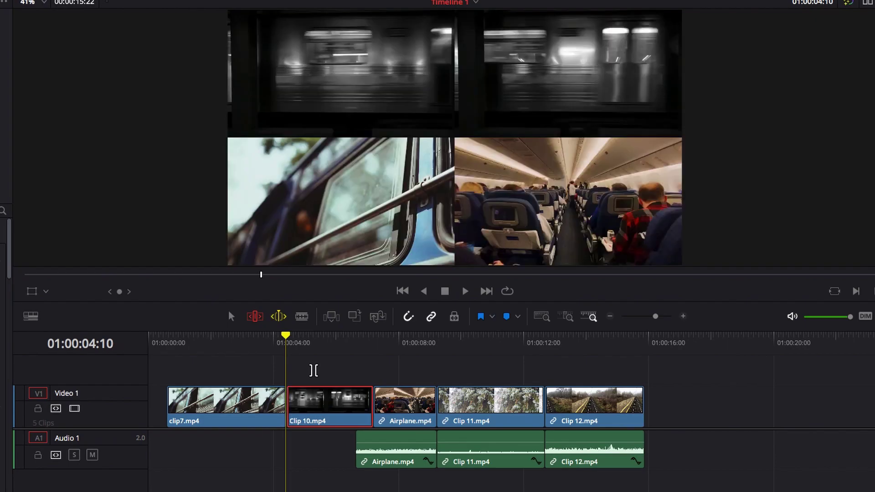
pyautogui.press('.')
pyautogui.press('.')
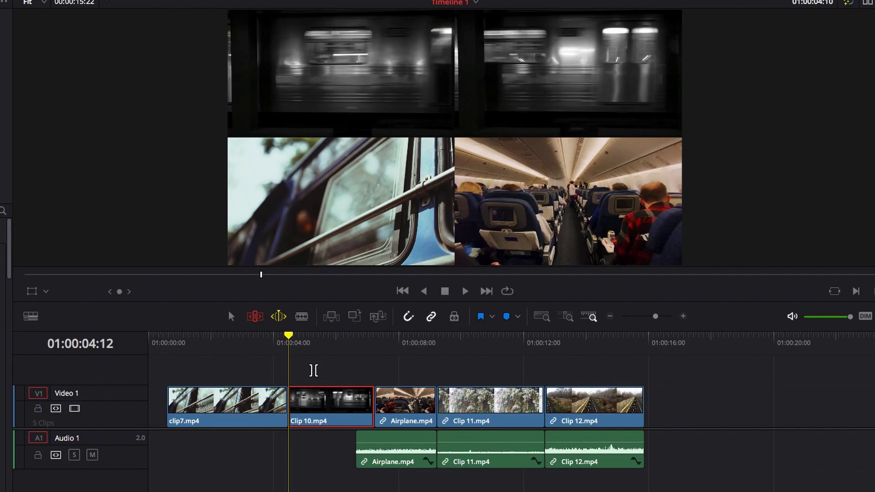
pyautogui.press('.')
pyautogui.press('.')
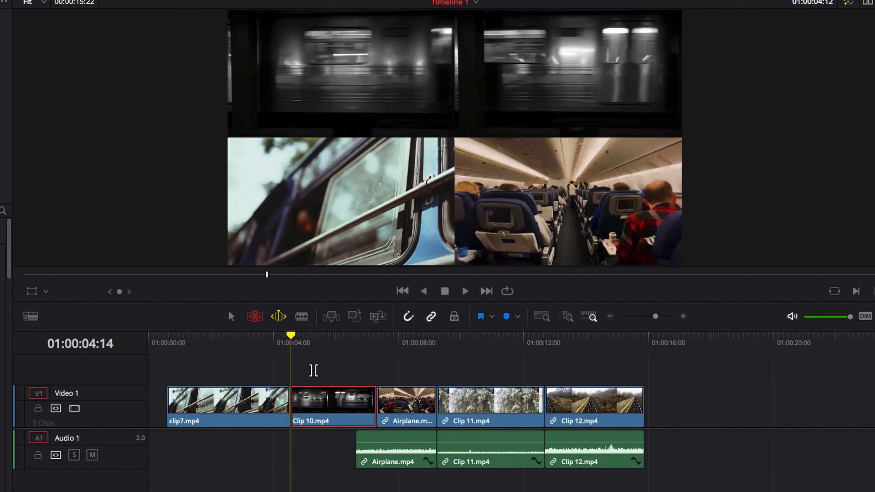
pyautogui.press('.')
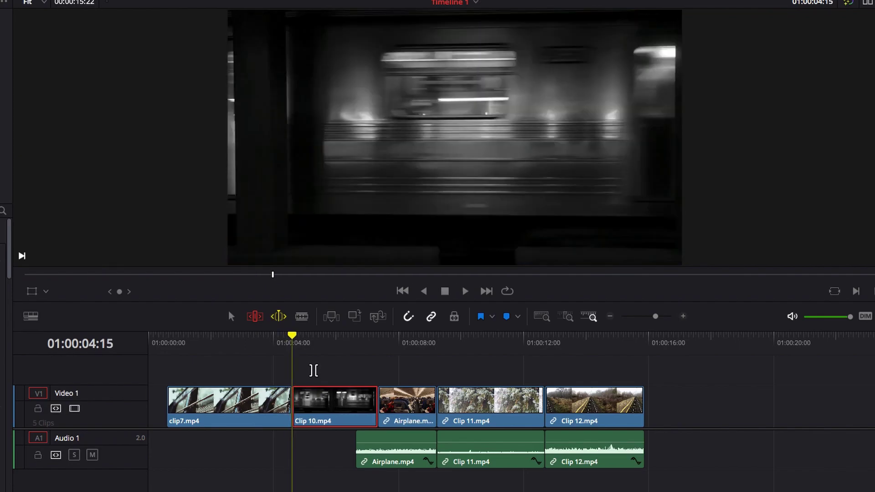
# Slide Clip 10.mp4 earlier in single-frame steps plus one multi-frame nudge
pyautogui.press(',')
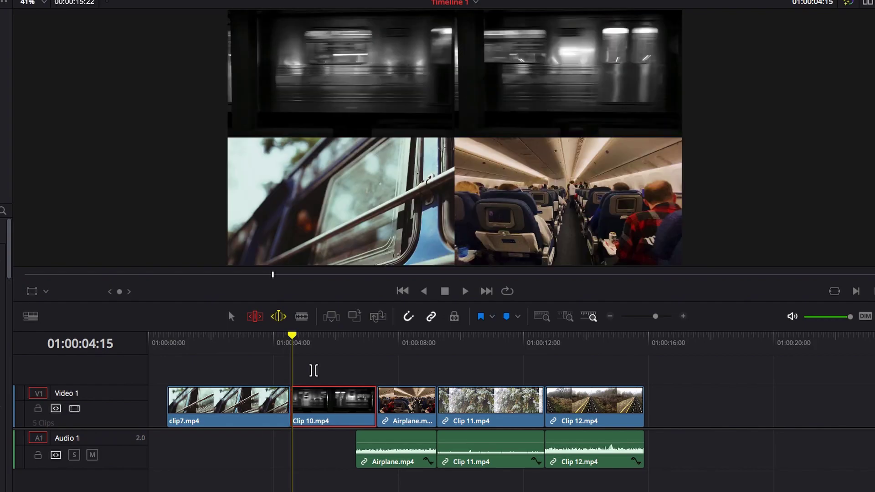
pyautogui.press(',')
pyautogui.press(',')
pyautogui.hotkey('shift', ',')
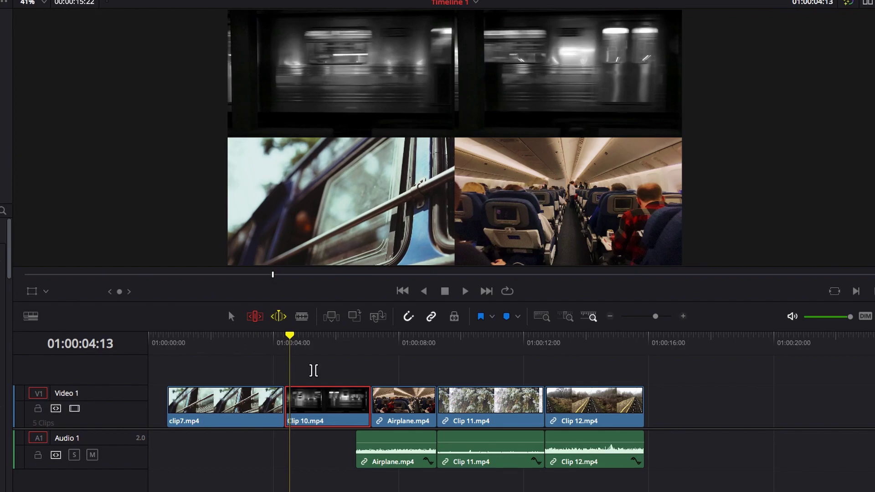
pyautogui.press(',')
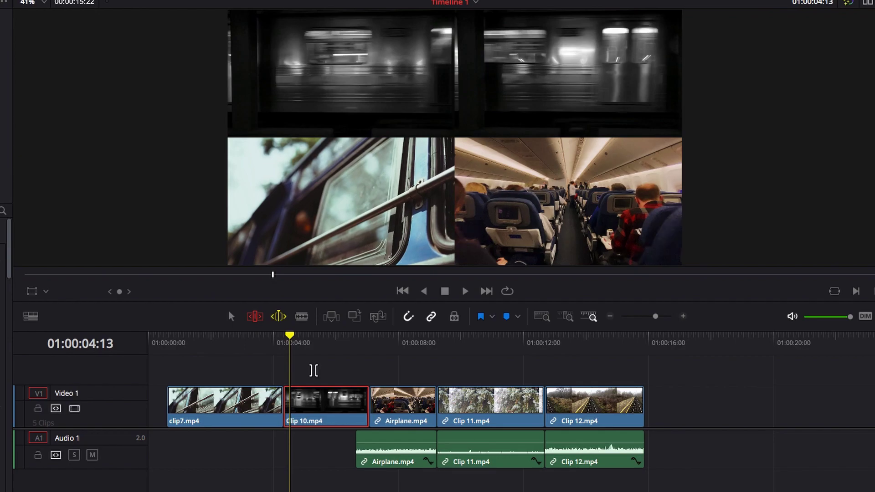
# Slide Clip 10.mp4 earlier between its neighbours until it starts at 01:00:04:07 and move the playhead to its start
pyautogui.press(',')
pyautogui.press('Up')
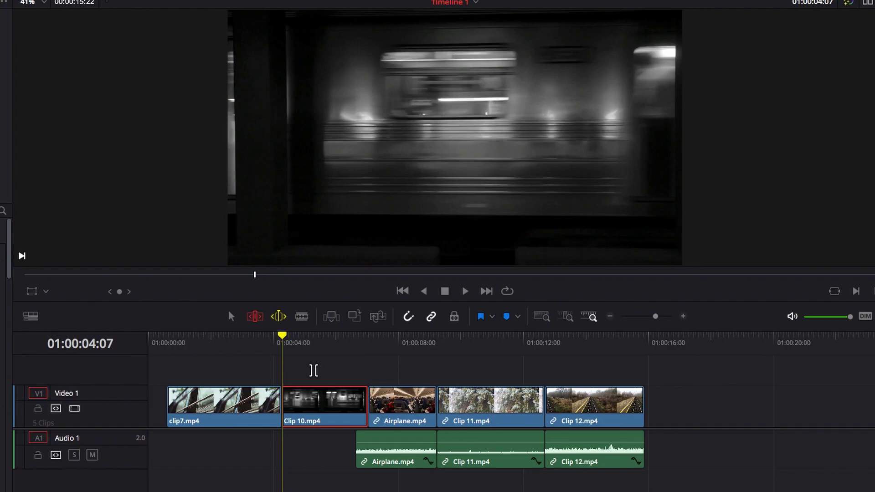
# Ripple-trim the end of Clip 10.mp4 out to 01:00:08:07 and back in to 01:00:07:06
pyautogui.click(362, 408)
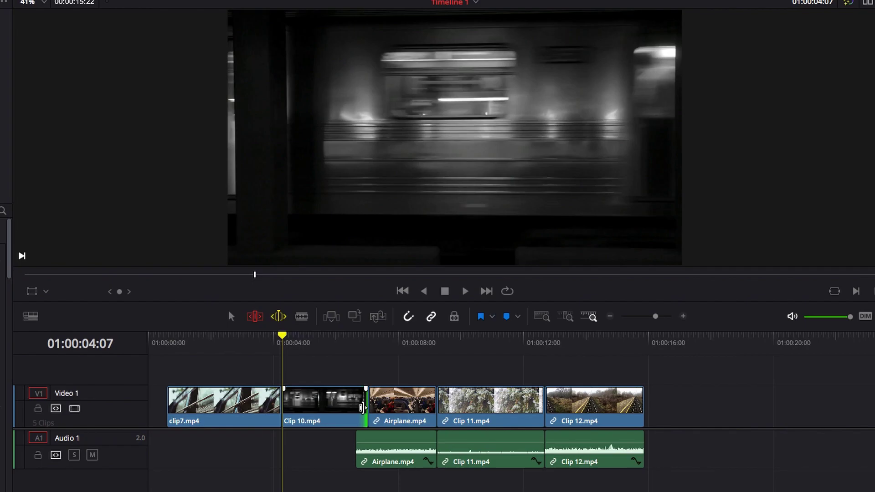
pyautogui.press('.')
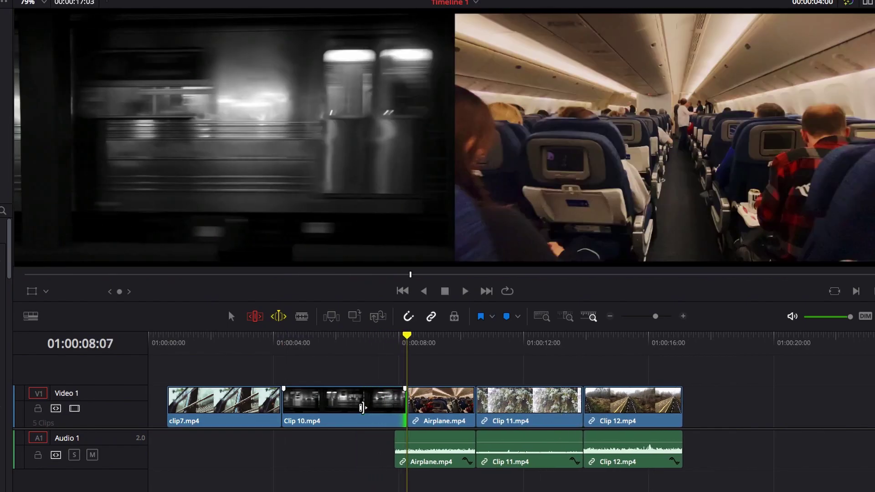
pyautogui.press(',')
pyautogui.press(',')
pyautogui.press(',')
pyautogui.press(',')
pyautogui.press(',')
pyautogui.press(',')
pyautogui.press(',')
pyautogui.press(',')
pyautogui.press(',')
pyautogui.press(',')
pyautogui.press(',')
pyautogui.press(',')
pyautogui.press(',')
pyautogui.press(',')
pyautogui.press(',')
pyautogui.press(',')
pyautogui.press(',')
pyautogui.press(',')
pyautogui.press(',')
pyautogui.press(',')
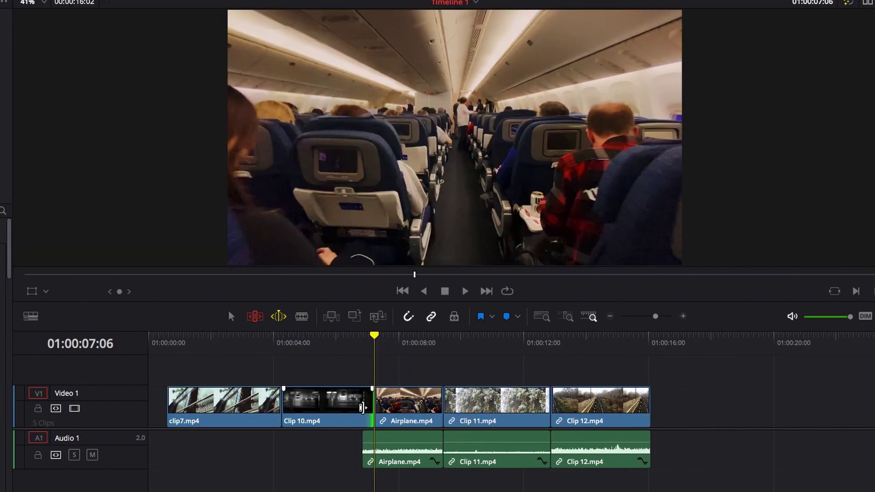
# Ripple the end of Clip 10.mp4 slightly later in small frame steps, just past the playhead at 01:00:07:06
pyautogui.press('.')
pyautogui.press('.')
pyautogui.press('.')
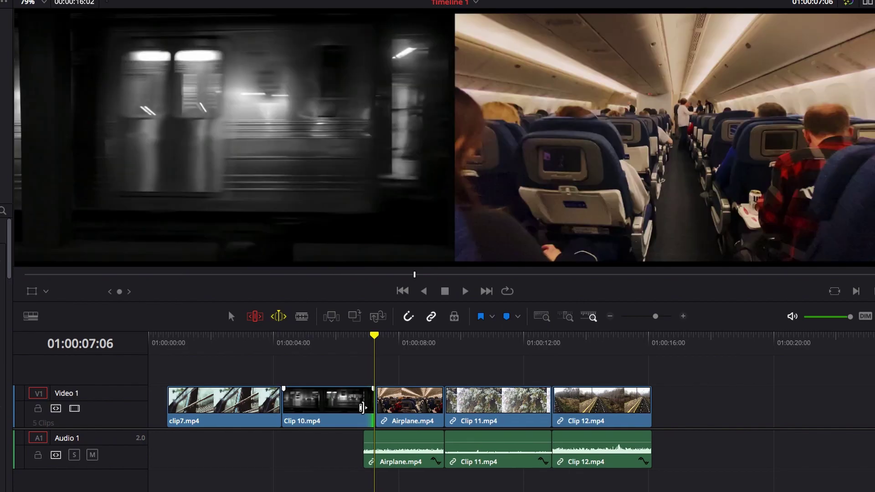
pyautogui.press('.')
pyautogui.press('.')
pyautogui.press('.')
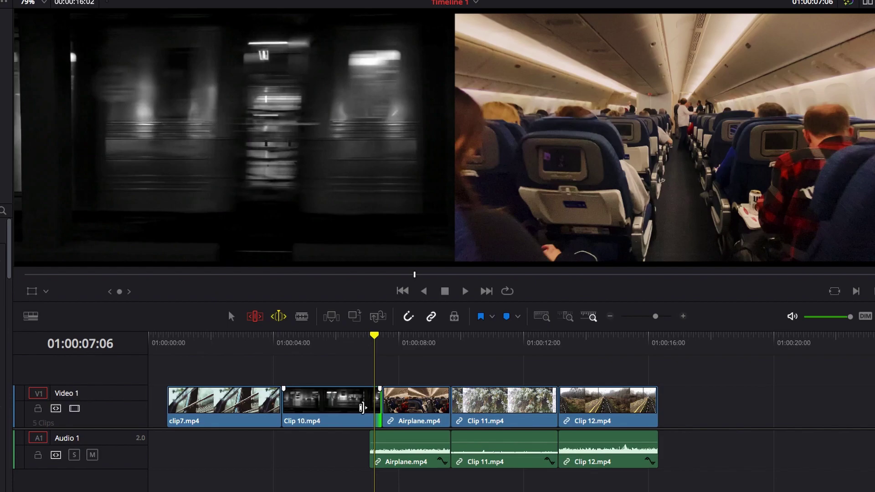
# Dynamically ripple-trim the start of Clip 10.mp4, playing it backward to lengthen the clip and forward to shorten it
pyautogui.click(290, 401)
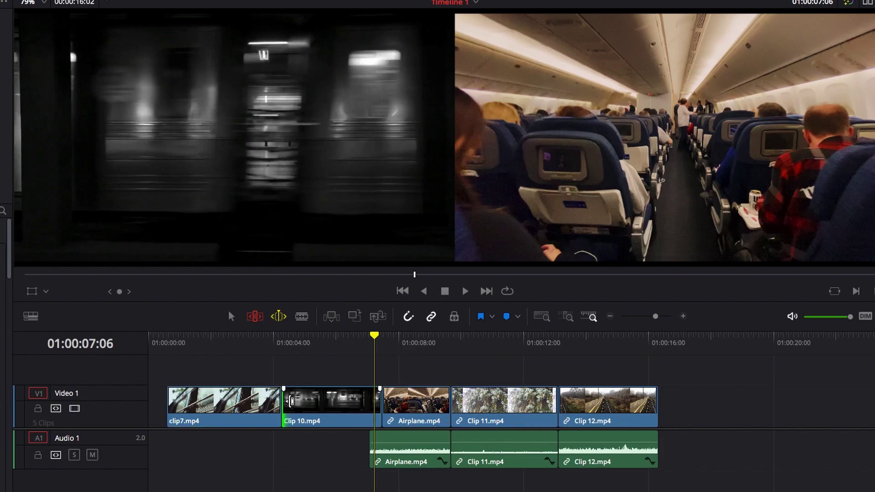
pyautogui.press('j')
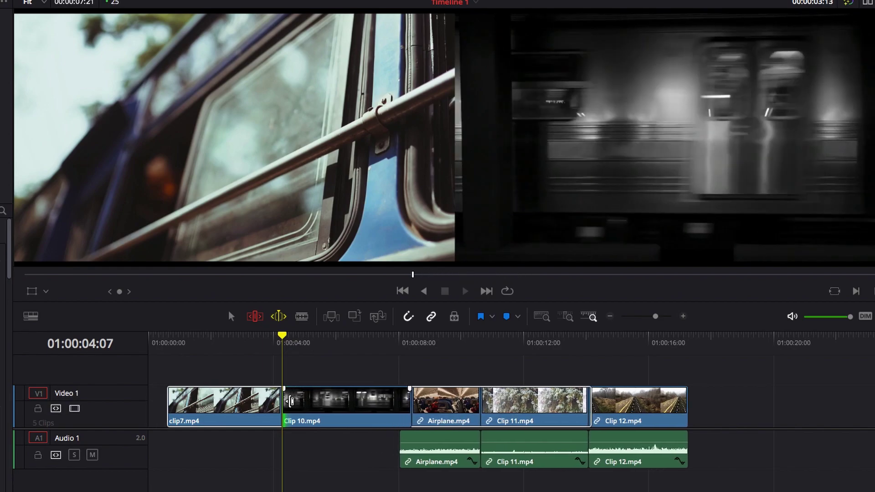
pyautogui.press('l')
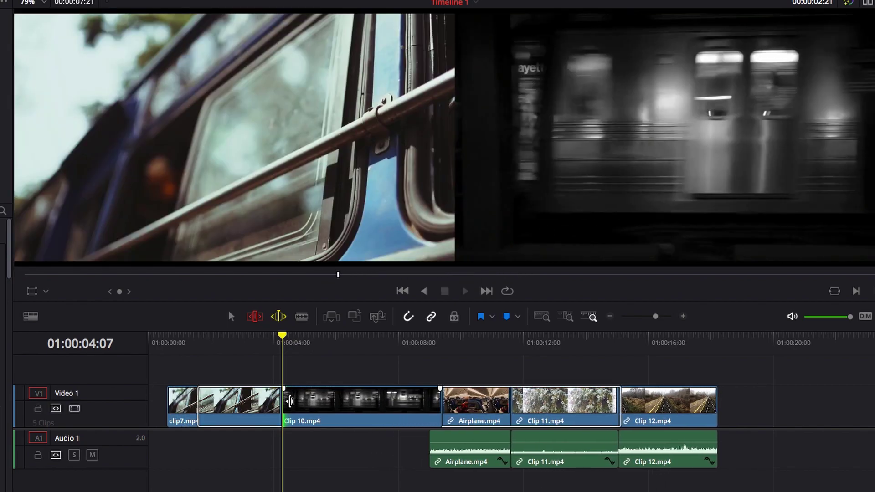
pyautogui.moveTo(290, 401); pyautogui.dragTo(290, 401)
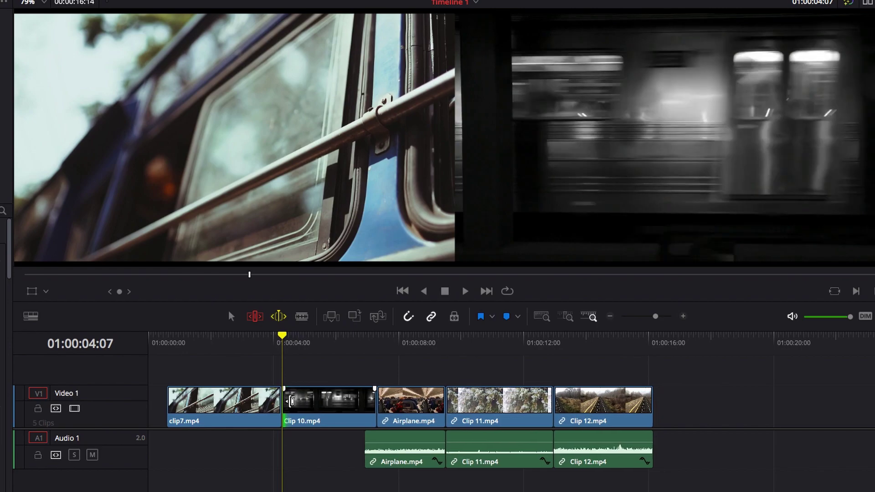
# Roll the edit point between Airplane.mp4 and Clip 11.mp4 earlier to 01:00:08:17
pyautogui.click(446, 403)
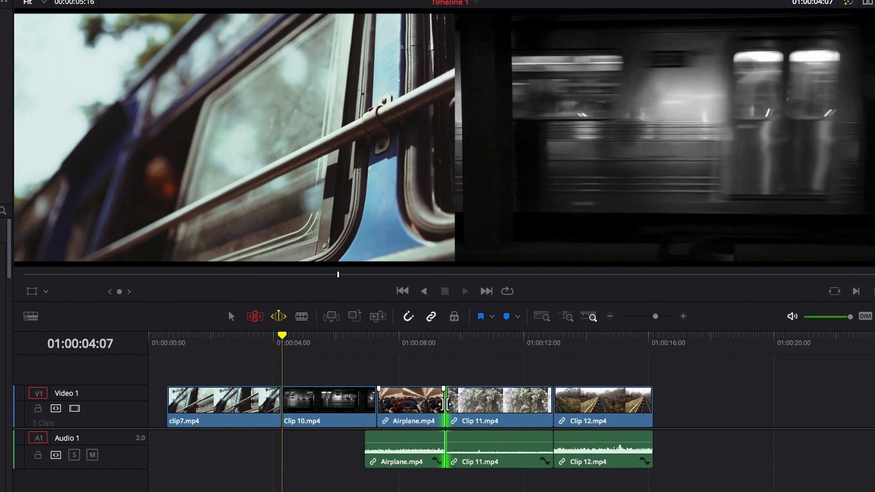
pyautogui.press(',')
pyautogui.press(',')
pyautogui.press(',')
pyautogui.press(',')
pyautogui.press(',')
pyautogui.press(',')
pyautogui.press(',')
pyautogui.press(',')
pyautogui.press(',')
pyautogui.press(',')
pyautogui.press(',')
pyautogui.press(',')
pyautogui.press(',')
pyautogui.press(',')
pyautogui.press(',')
pyautogui.press(',')
pyautogui.press(',')
pyautogui.press(',')
pyautogui.press(',')
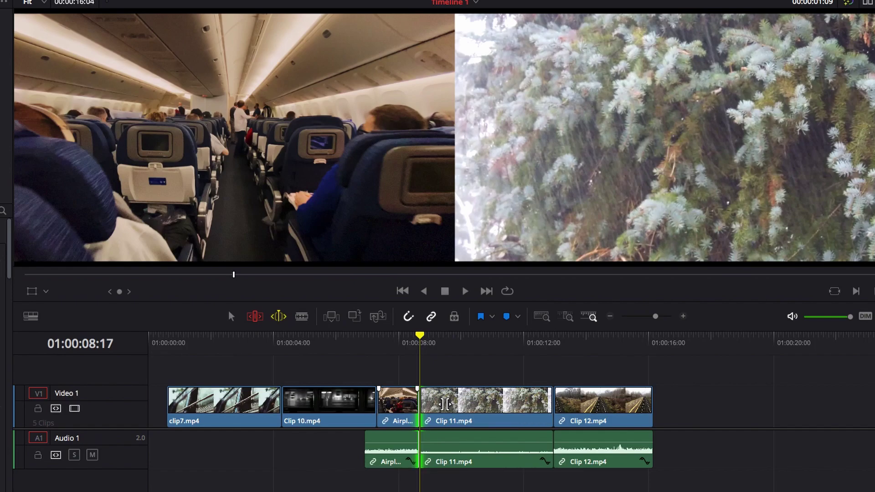
# Roll the edit point between Airplane.mp4 and Clip 11.mp4 later to 01:00:11:14
pyautogui.press('.')
pyautogui.press('.')
pyautogui.press('.')
pyautogui.press('.')
pyautogui.press('.')
pyautogui.press('.')
pyautogui.press('.')
pyautogui.press('.')
pyautogui.press('.')
pyautogui.press('.')
pyautogui.press('.')
pyautogui.press('.')
pyautogui.press('.')
pyautogui.press('.')
pyautogui.press('.')
pyautogui.press('.')
pyautogui.press('.')
pyautogui.press('.')
pyautogui.press('.')
pyautogui.press('.')
pyautogui.press('.')
pyautogui.press('.')
pyautogui.press('.')
pyautogui.press('.')
pyautogui.press('.')
pyautogui.press('.')
pyautogui.press('.')
pyautogui.press('.')
pyautogui.press('.')
pyautogui.press('.')
pyautogui.press('.')
pyautogui.press('.')
pyautogui.press('.')
pyautogui.press('.')
pyautogui.press('.')
pyautogui.press('.')
pyautogui.press('.')
pyautogui.press('.')
pyautogui.press('.')
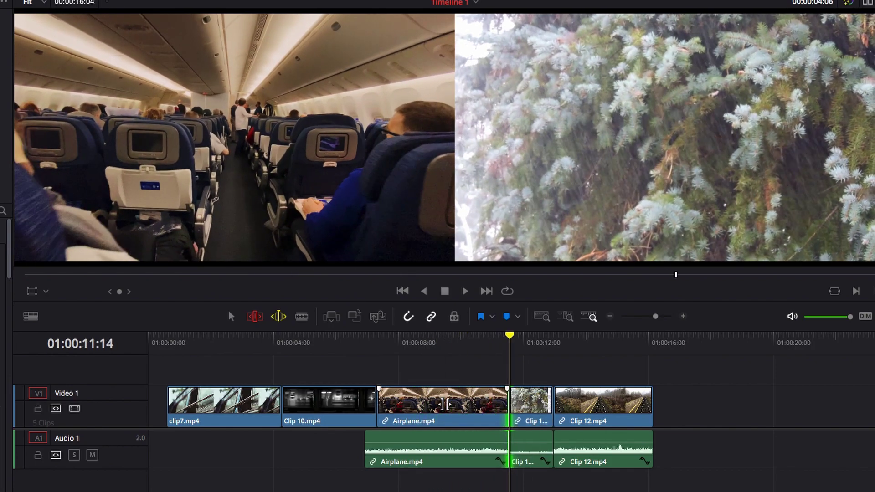
# Roll the Airplane.mp4 and Clip 11.mp4 edit point earlier in small steps to 01:00:10:24, plus one further frame
pyautogui.press(',')
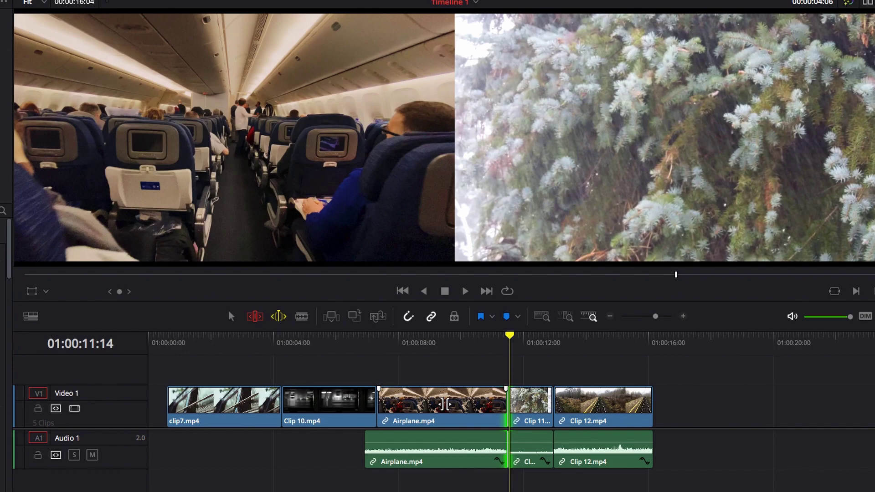
pyautogui.press(',')
pyautogui.press(',')
pyautogui.press(',')
pyautogui.press(',')
pyautogui.press(',')
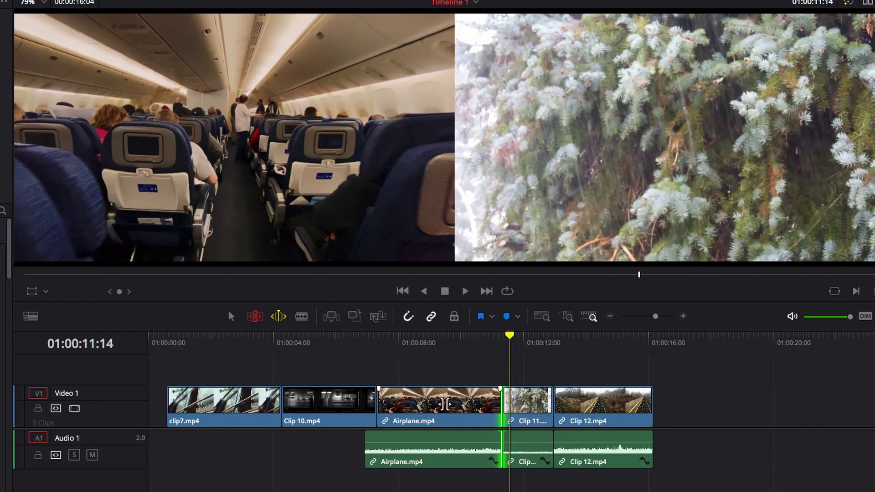
pyautogui.press(',')
pyautogui.press(',')
pyautogui.press(',')
pyautogui.press(',')
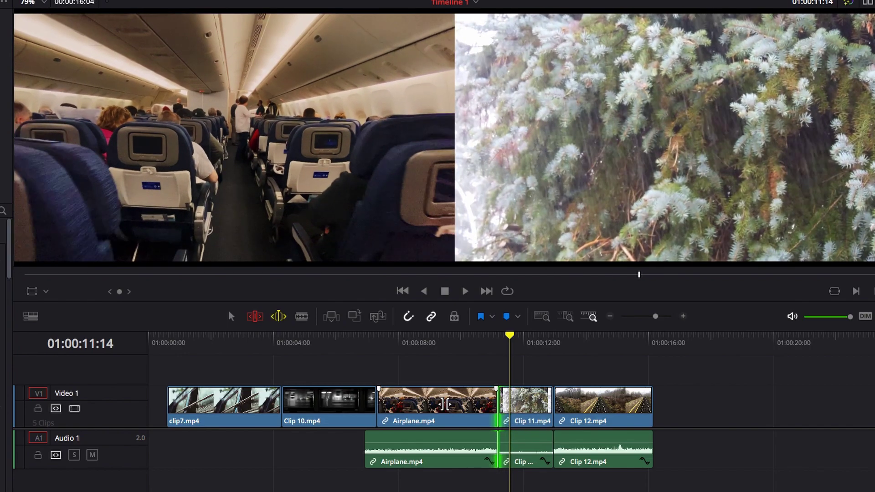
pyautogui.press(',')
pyautogui.press(',')
pyautogui.press(',')
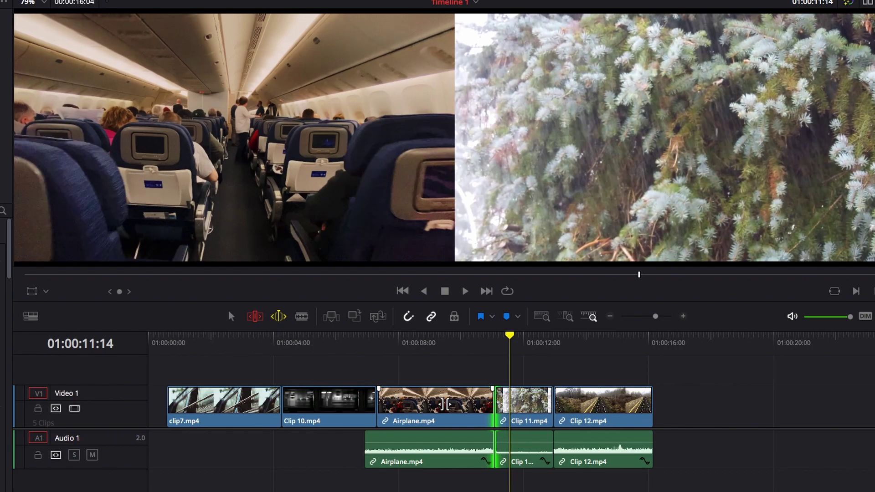
pyautogui.press(',')
pyautogui.press(',')
pyautogui.press(',')
pyautogui.press('Up')
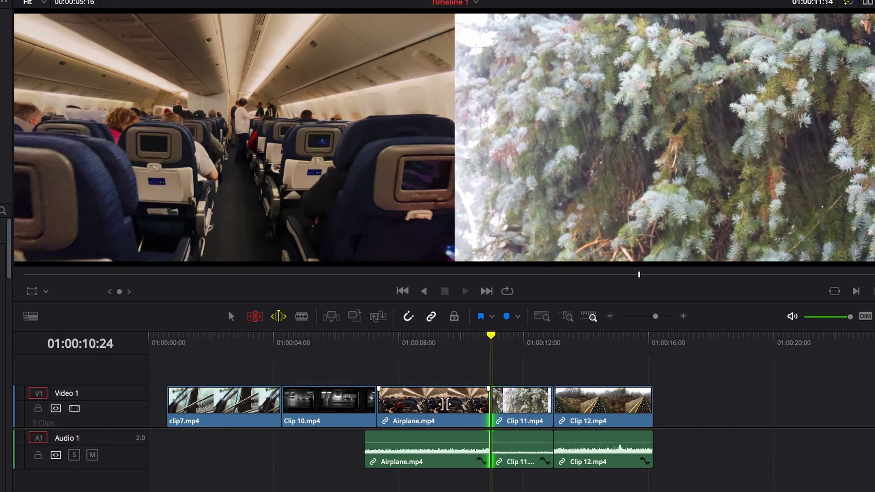
pyautogui.press(',')
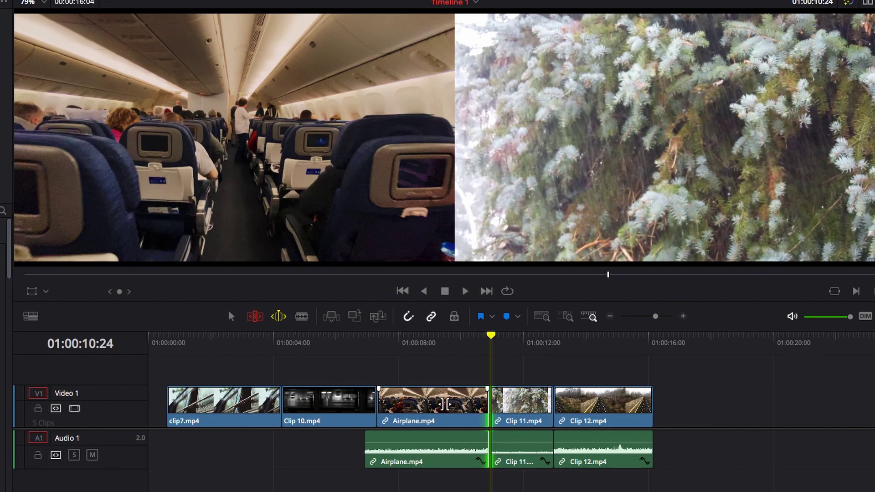
# Roll the edit point between Airplane.mp4 and Clip 11.mp4 later in small steps to 01:00:11:11
pyautogui.press('.')
pyautogui.press('.')
pyautogui.press('.')
pyautogui.press('.')
pyautogui.press('.')
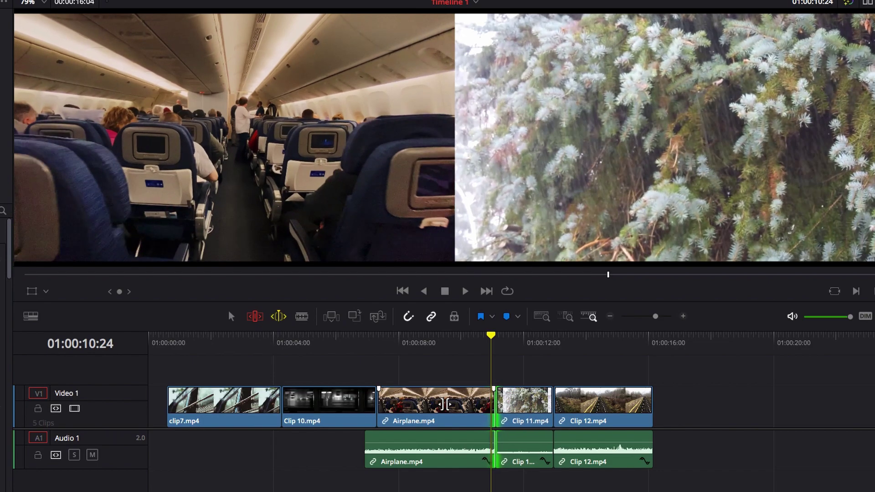
pyautogui.press('.')
pyautogui.press('.')
pyautogui.press('.')
pyautogui.press('.')
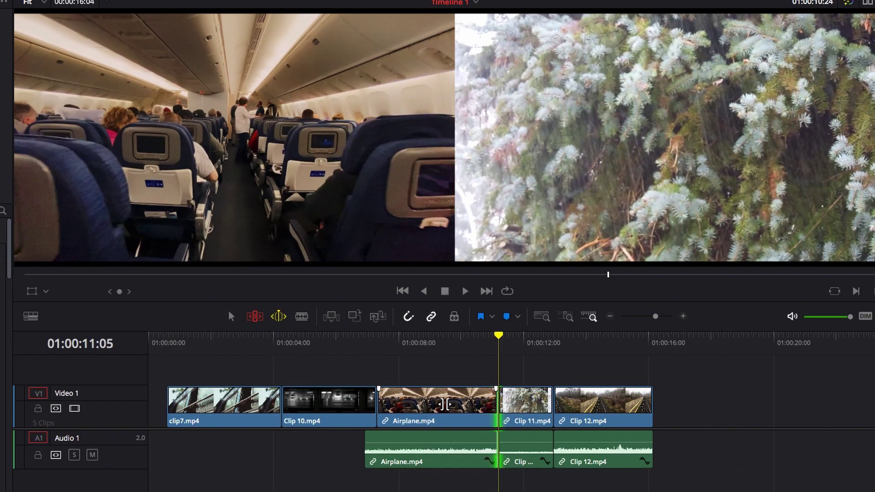
pyautogui.press('.')
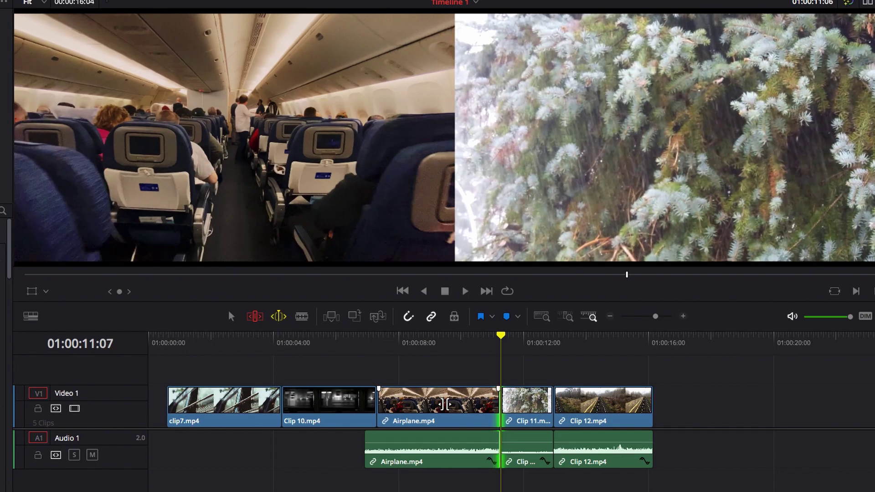
pyautogui.press('.')
pyautogui.press('.')
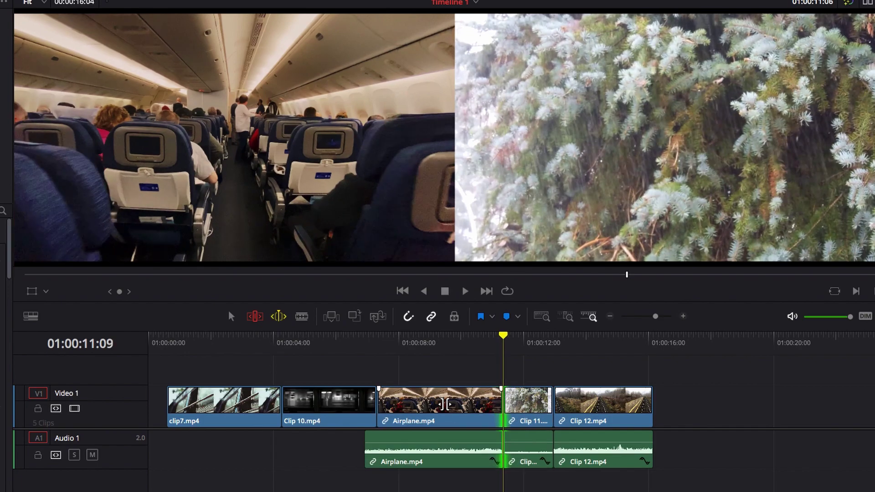
pyautogui.press('.')
pyautogui.press('.')
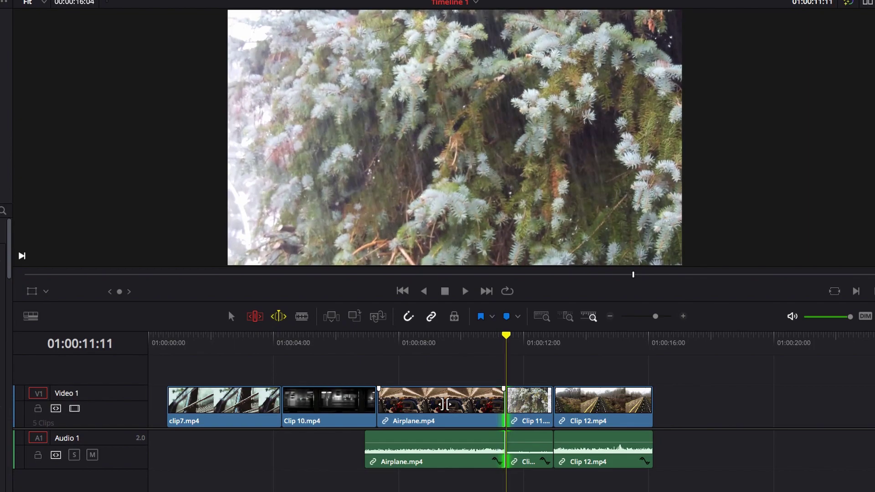